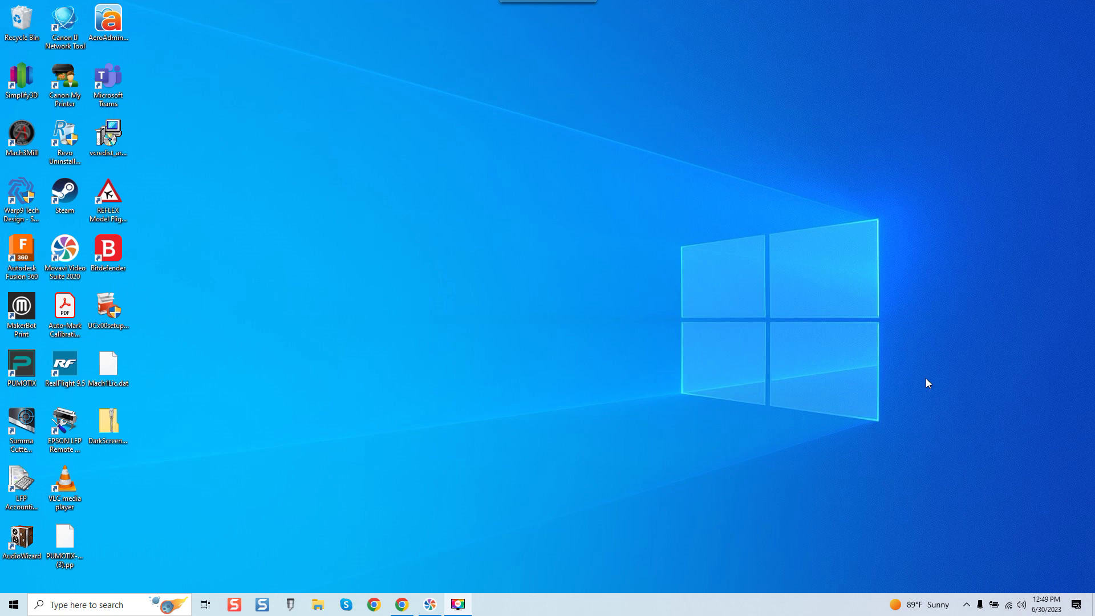
# Step: Launch the Mach3Mill profile with normal printer-port operation and clear the emergency reset
pyautogui.doubleClick(21, 136)
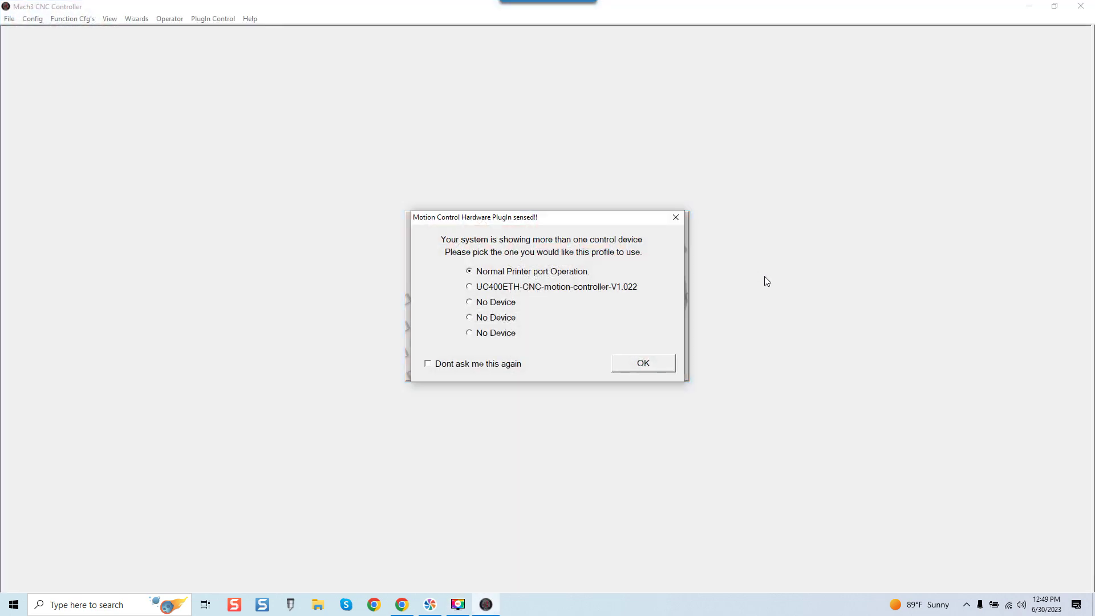
pyautogui.click(650, 362)
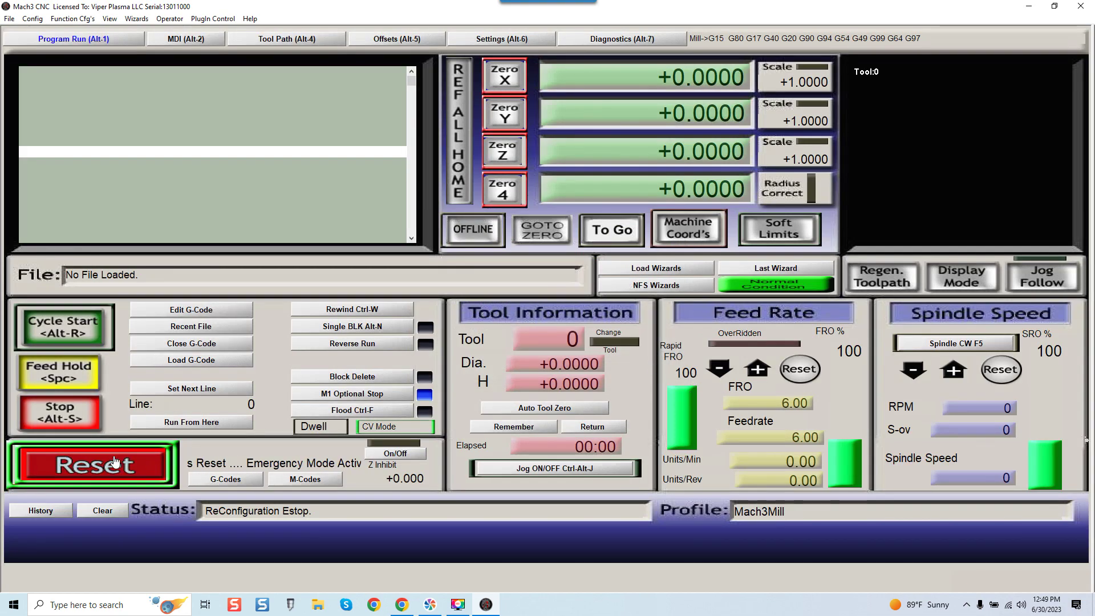
pyautogui.click(95, 465)
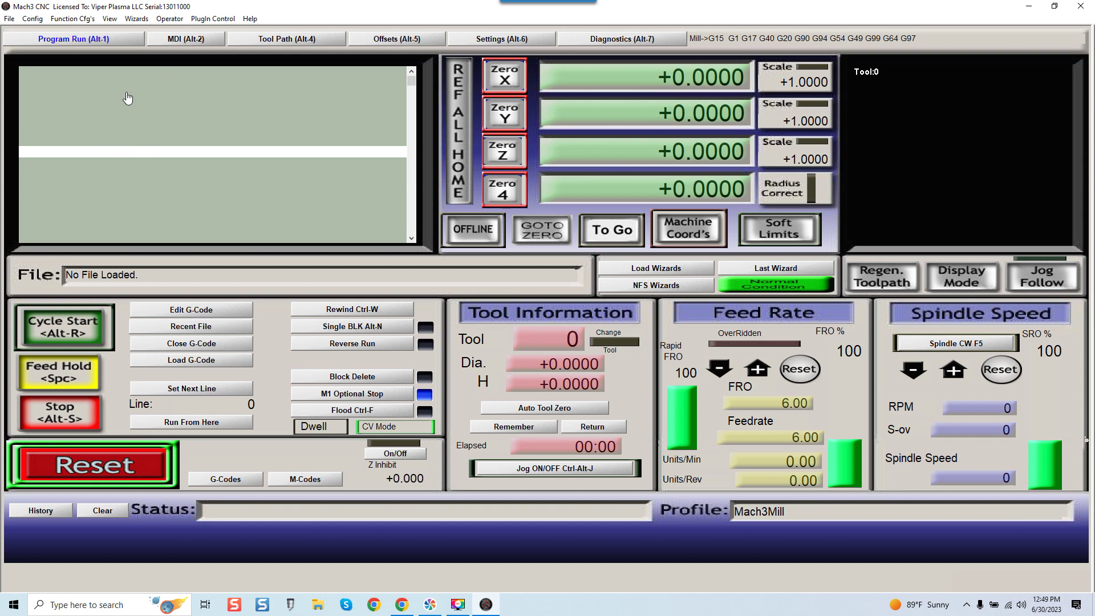
pyautogui.click(110, 21)
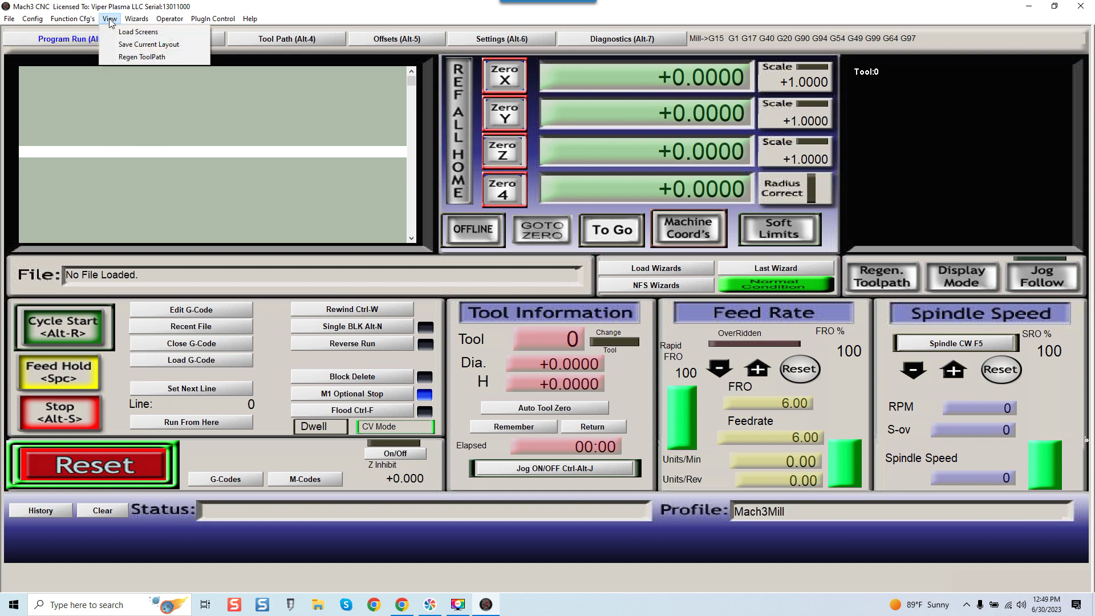
# Step: Load the DarkScreen.set screen set from the Mach3 folder through Load Screens
pyautogui.click(137, 32)
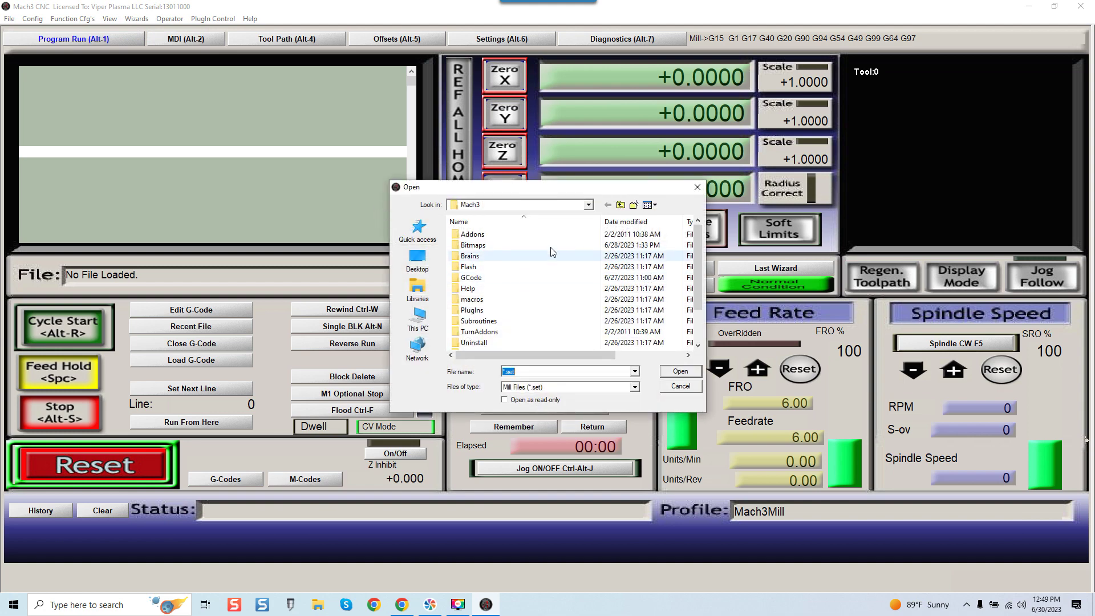
pyautogui.moveTo(701, 259); pyautogui.dragTo(702, 293)
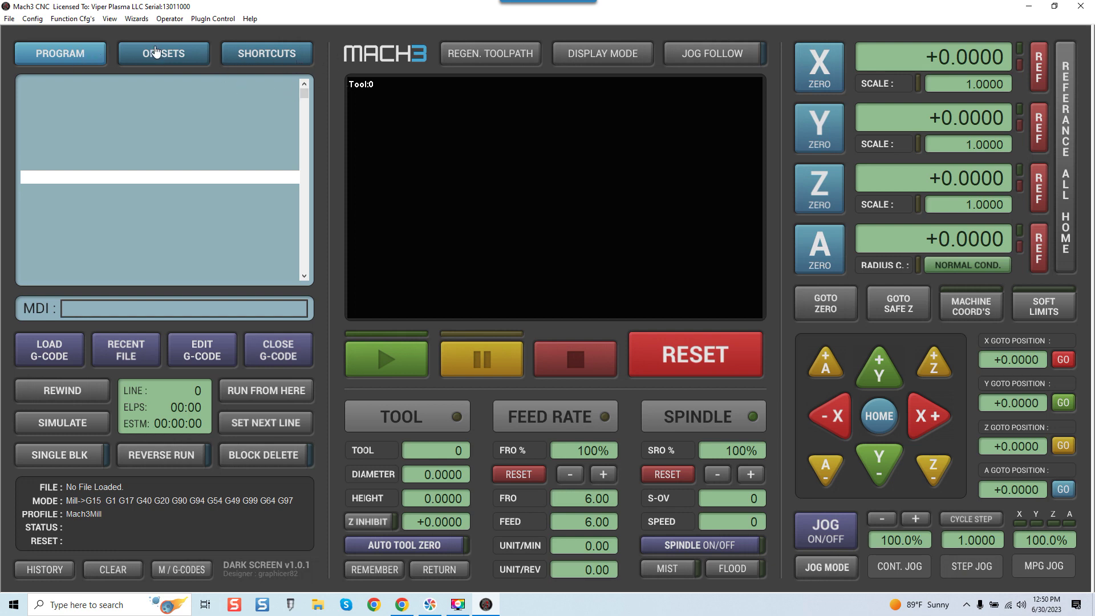
pyautogui.click(272, 55)
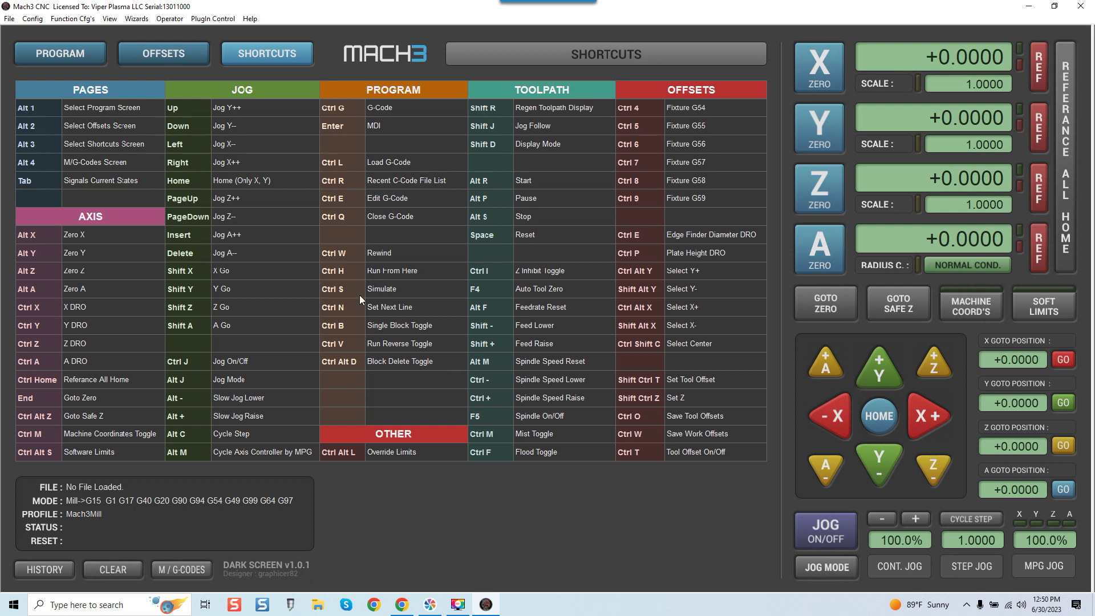
# Step: Show the G-Codes, M-Codes and Letter Meaning reference page from the shortcuts list
pyautogui.click(180, 572)
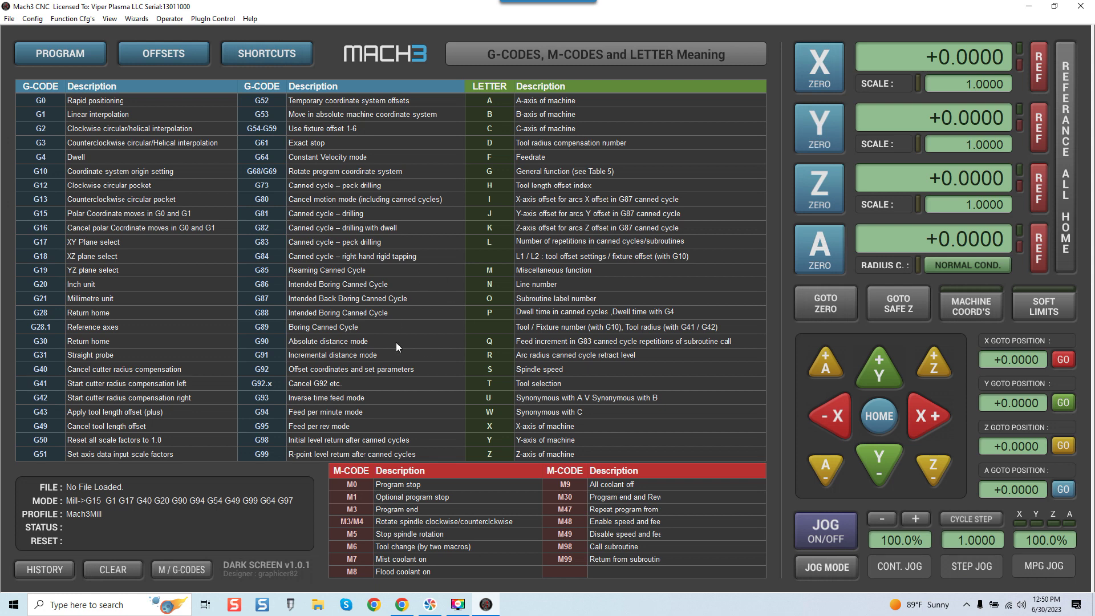
# Step: Return to the Program page, reference all axes home, and show the Offsets page
pyautogui.click(81, 53)
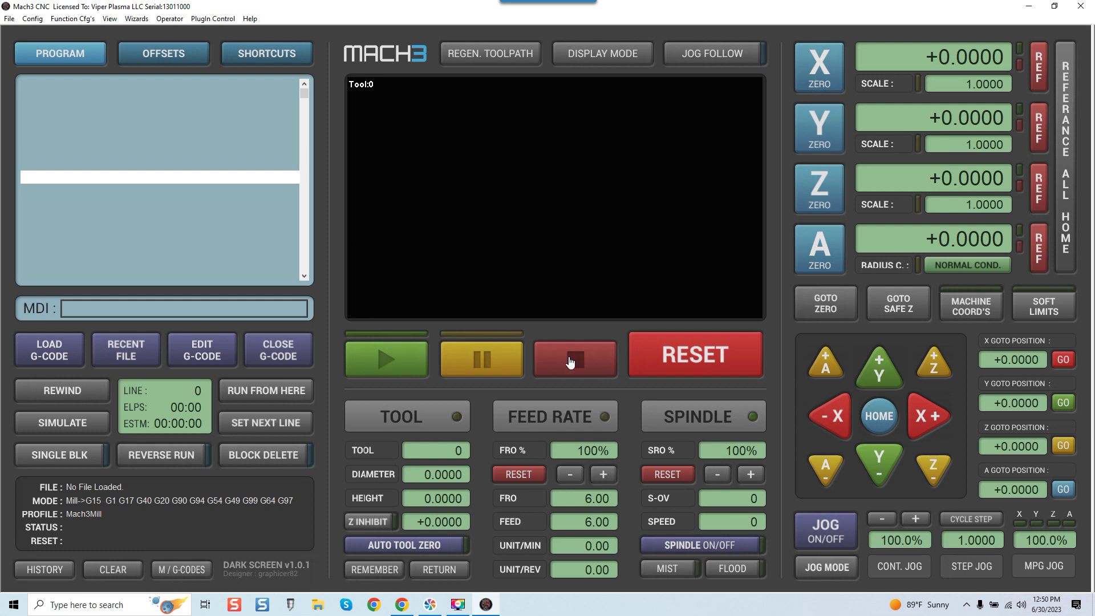
pyautogui.click(972, 207)
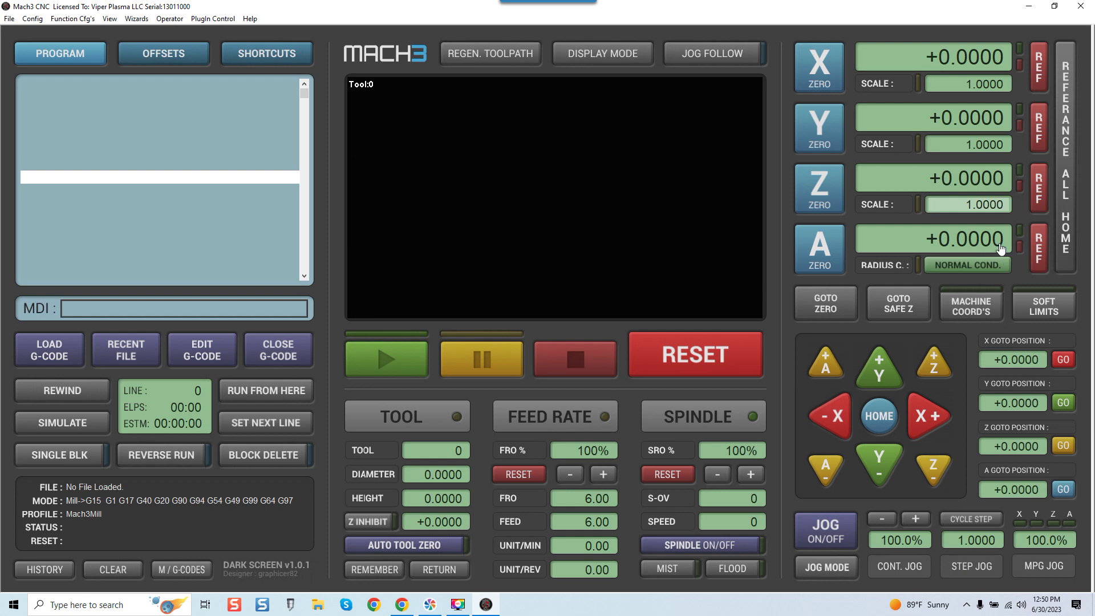
pyautogui.click(1064, 121)
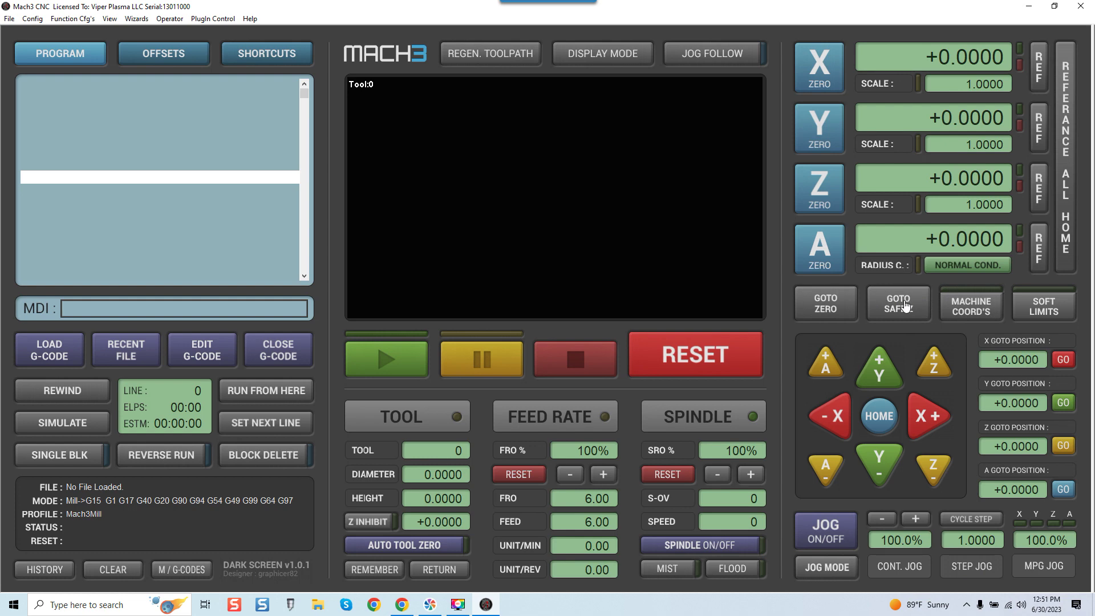
pyautogui.click(180, 50)
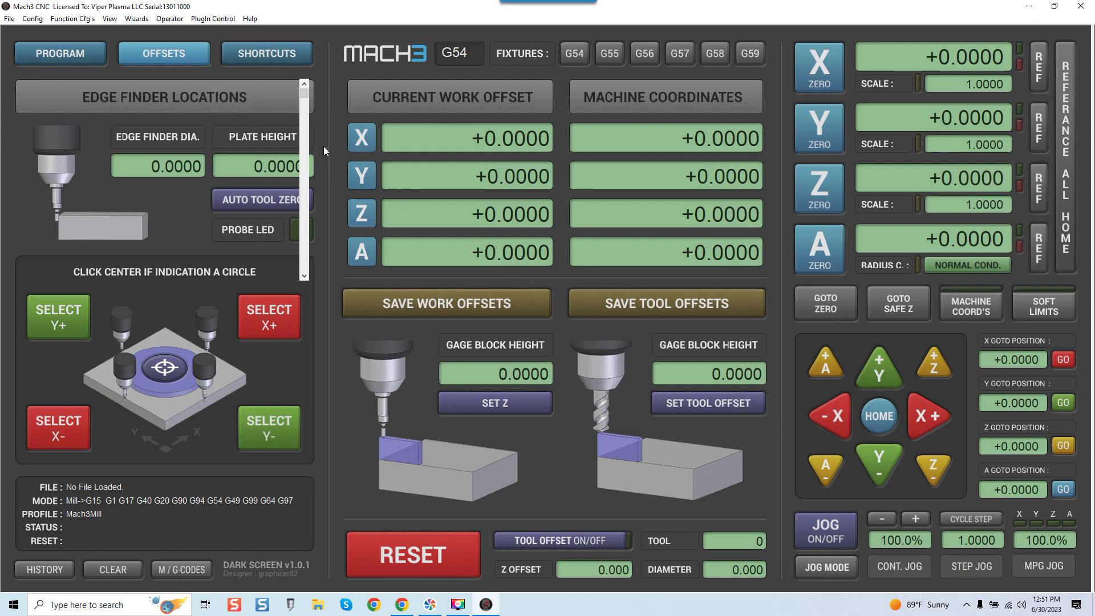
# Step: Load the standard 1024.set screen set and display its Diagnostics page
pyautogui.click(109, 18)
pyautogui.click(128, 31)
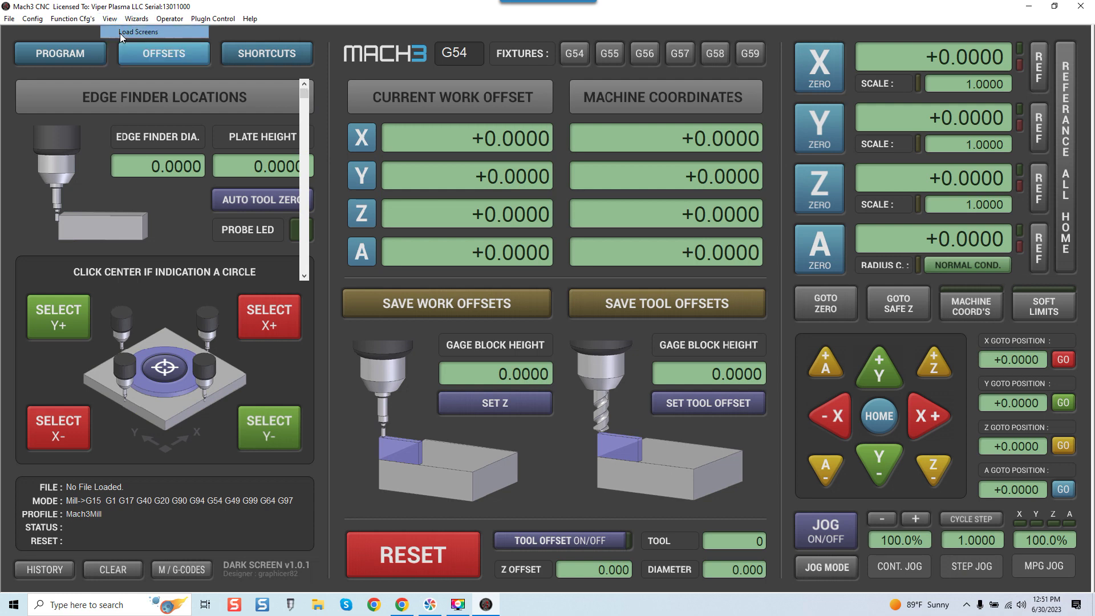
pyautogui.scroll(-2, 530, 331)
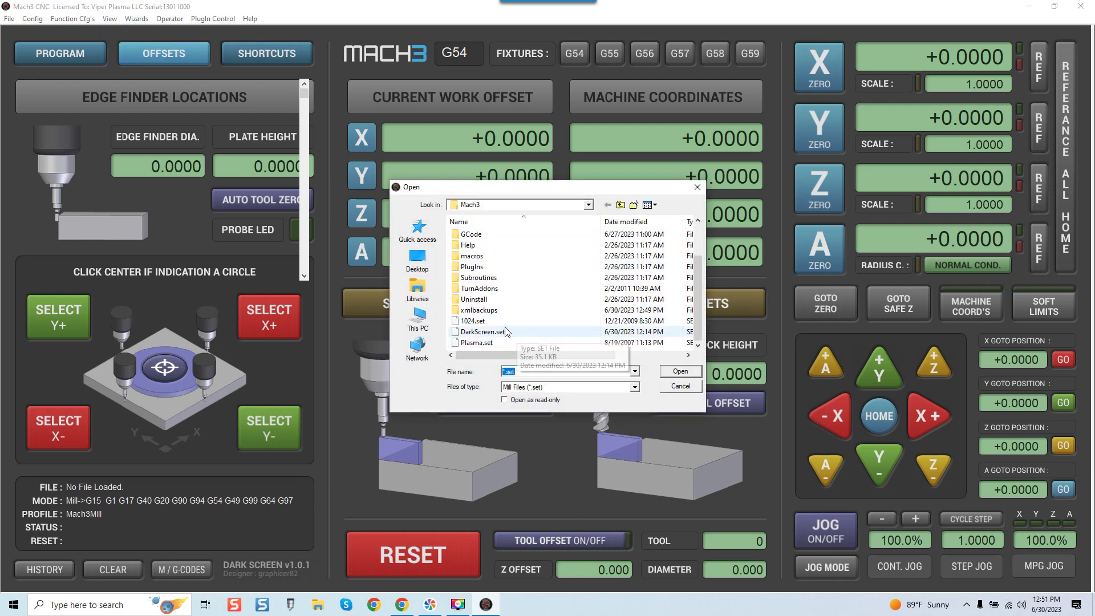
pyautogui.click(473, 321)
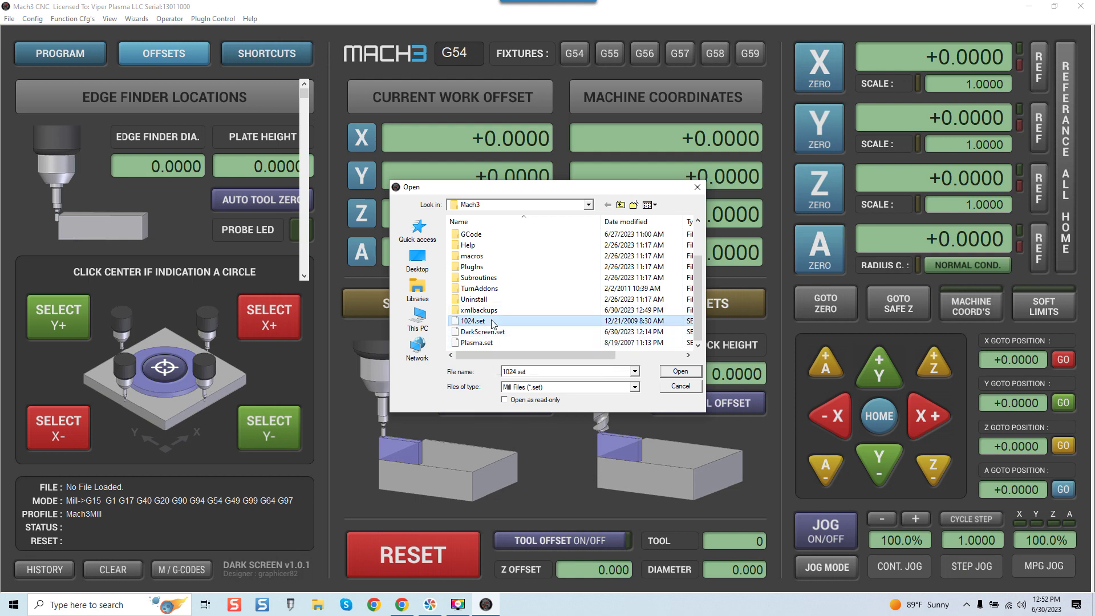
pyautogui.click(679, 373)
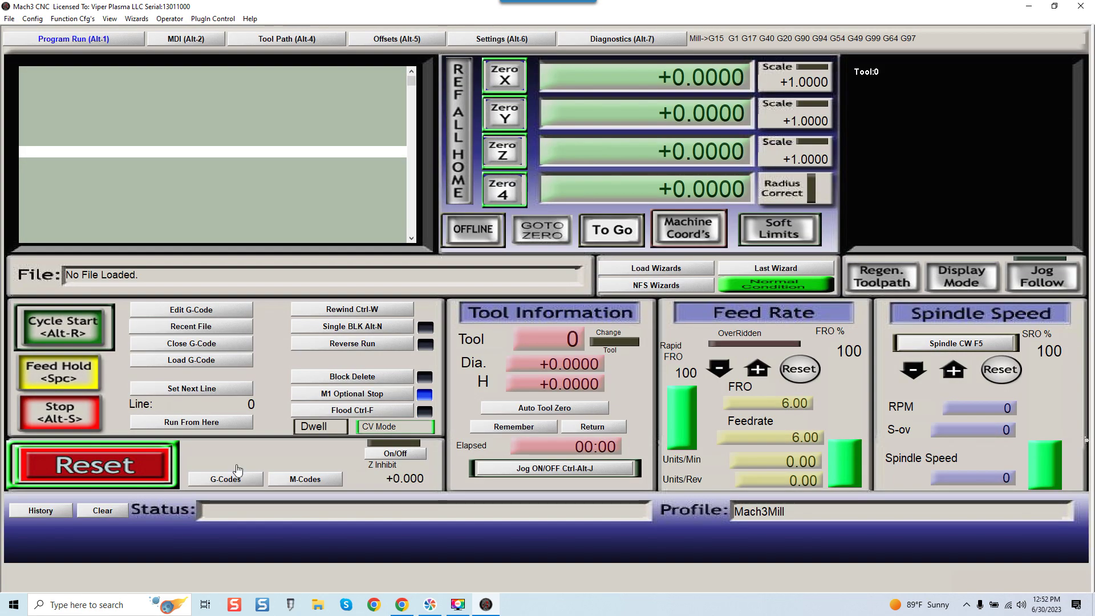
pyautogui.click(599, 40)
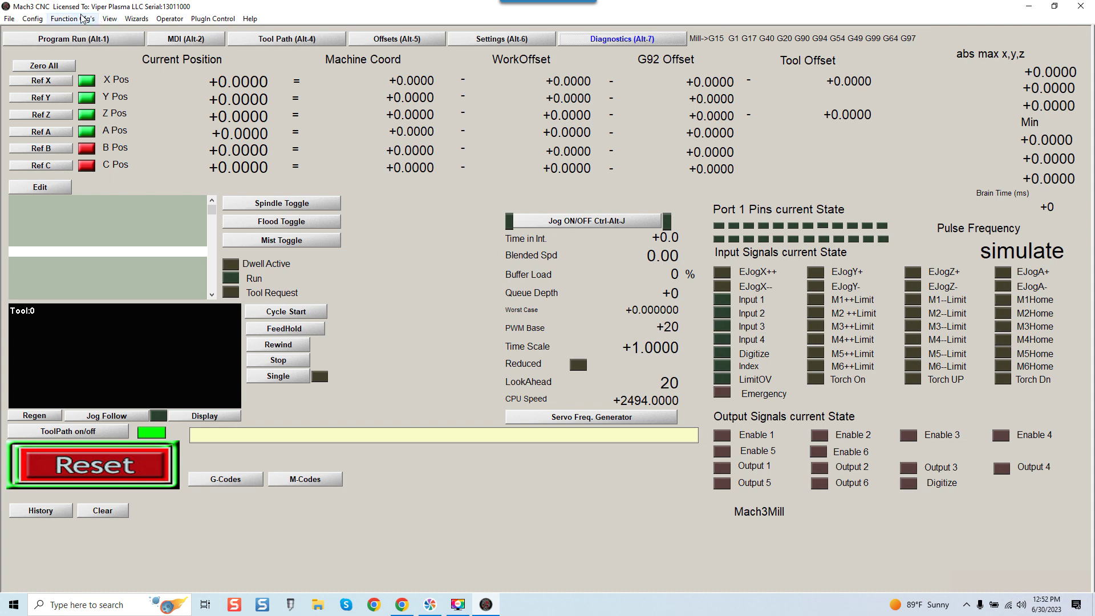
# Step: Reload DarkScreen.set through View > Load Screens to get the Dark Screen v1.0.1 program page
pyautogui.click(108, 18)
pyautogui.click(123, 31)
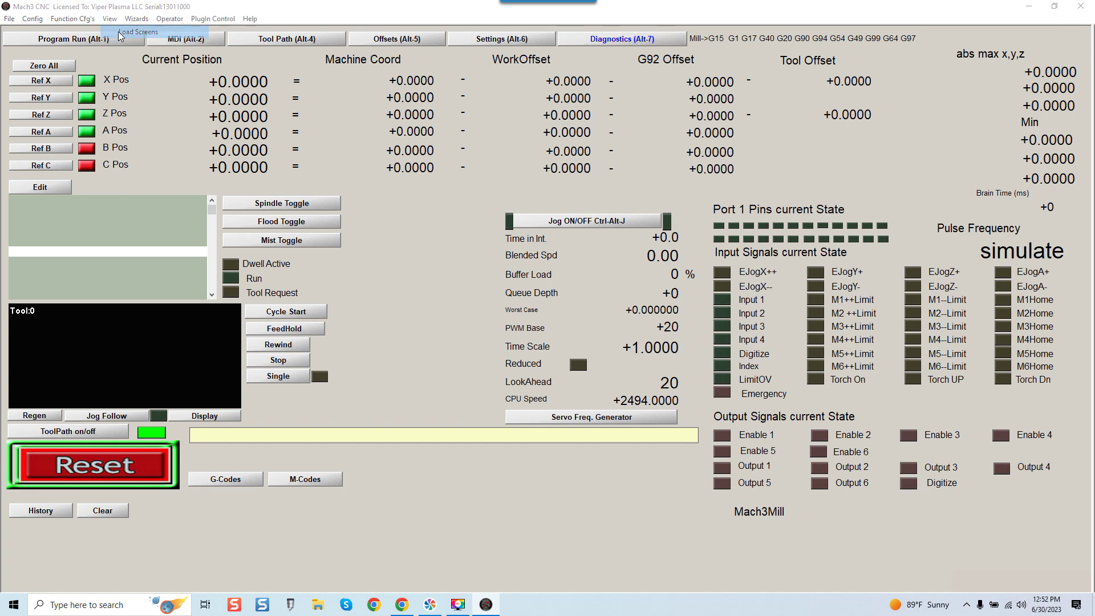
pyautogui.scroll(-2, 479, 274)
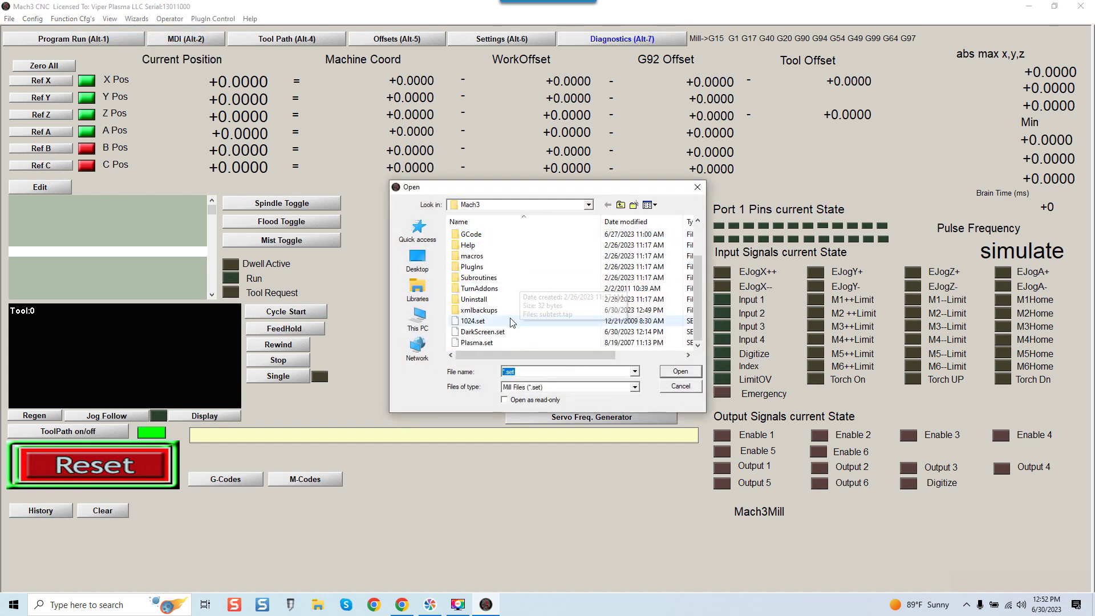
pyautogui.doubleClick(512, 333)
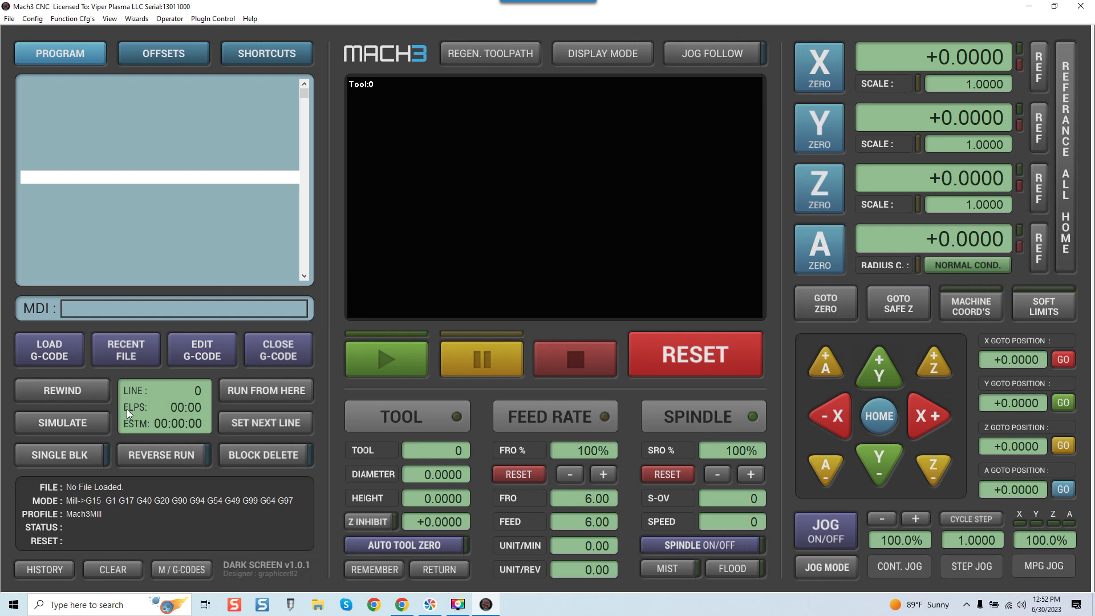
# Step: Load roadrunner.tap from the GCode folder and tilt its toolpath preview into 3D
pyautogui.click(55, 356)
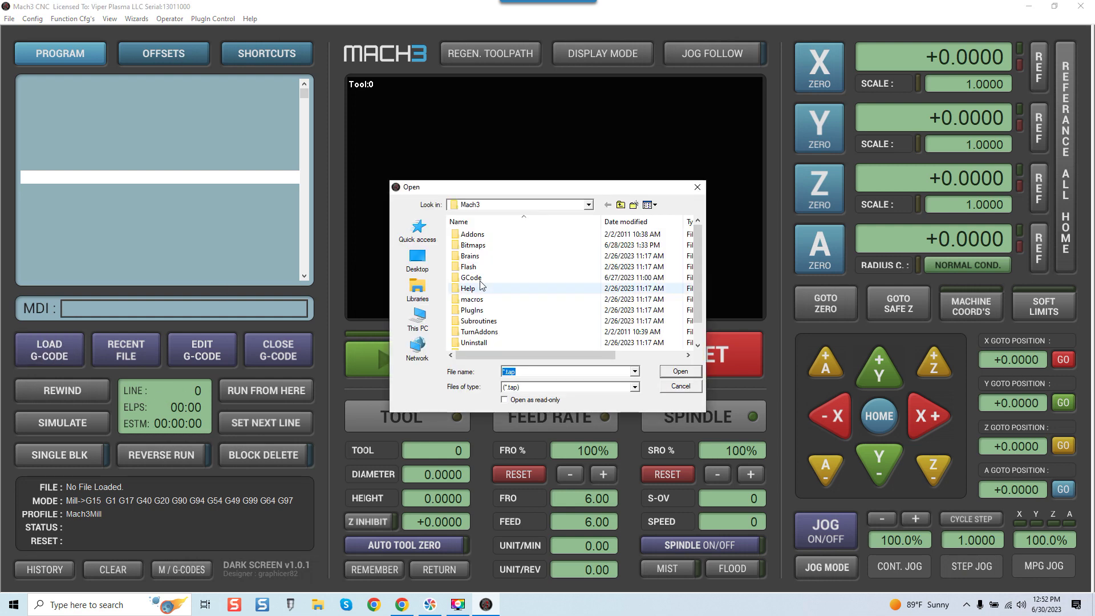
pyautogui.doubleClick(478, 278)
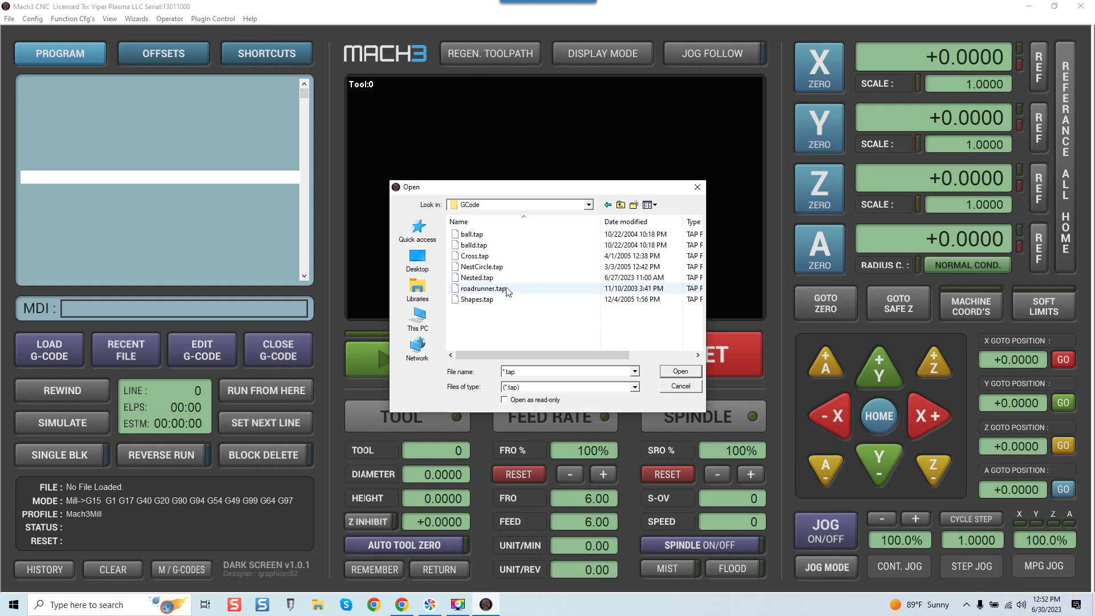
pyautogui.doubleClick(508, 291)
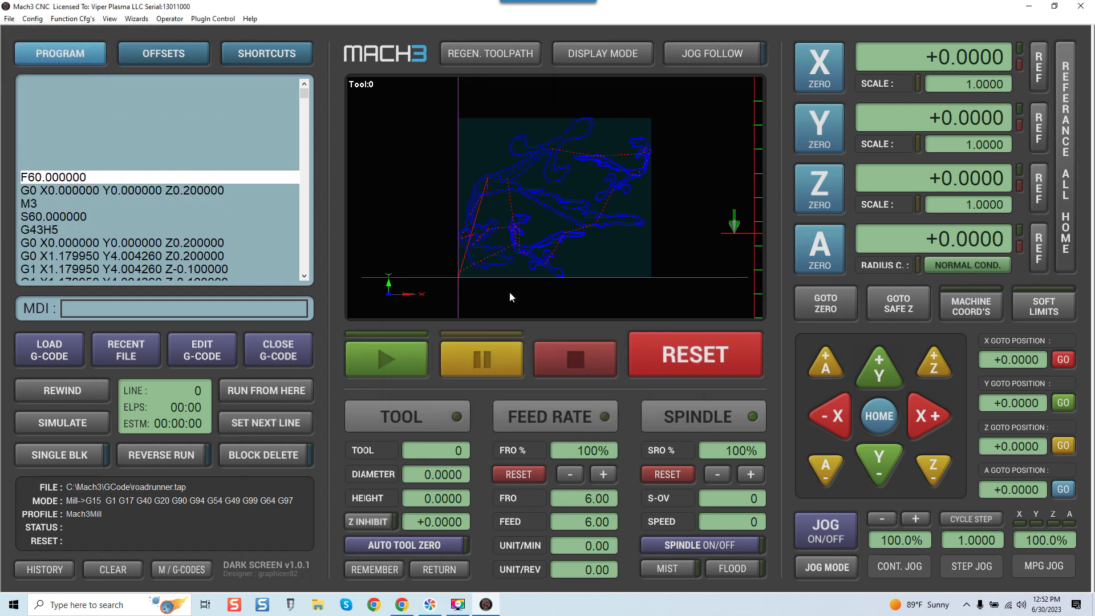
pyautogui.moveTo(557, 215); pyautogui.dragTo(498, 212)
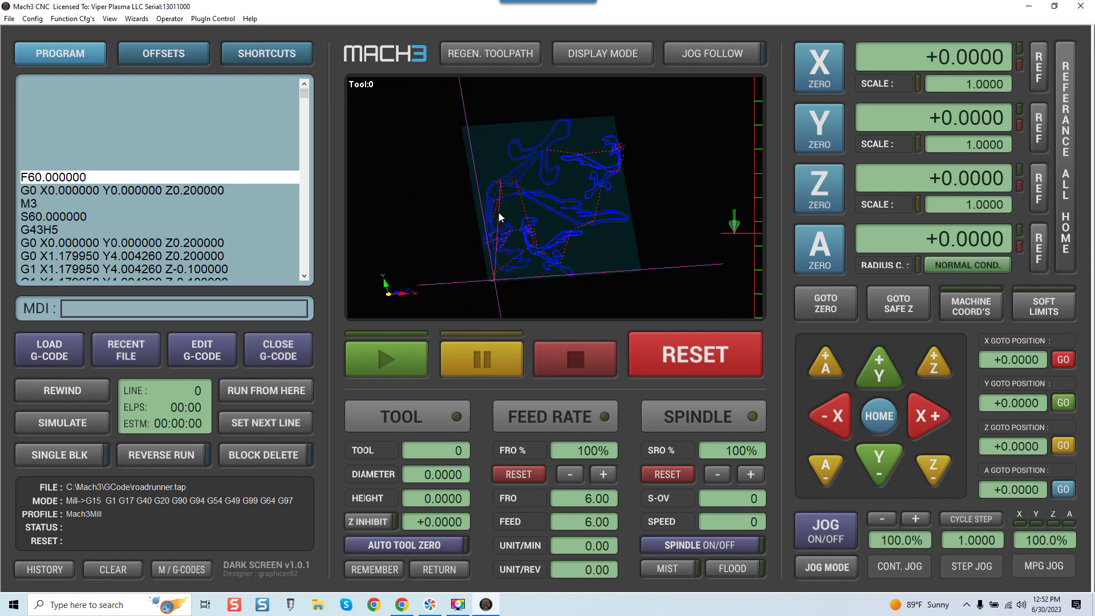
# Step: Simulate roadrunner.tap for a 00:05:24 run-time estimate, then rewind it to line 0
pyautogui.click(67, 424)
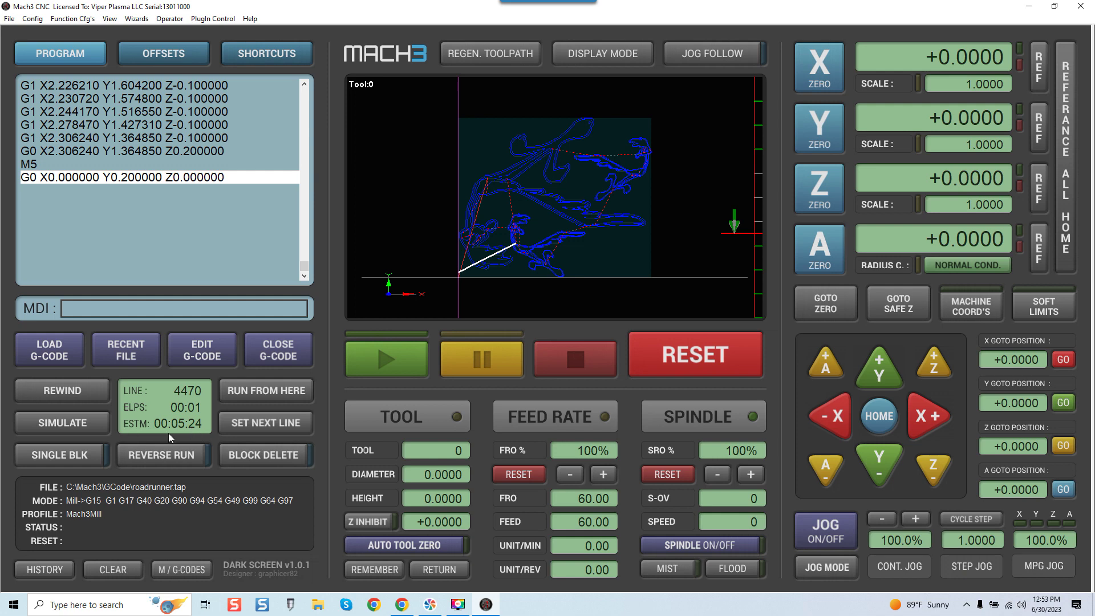
pyautogui.click(95, 391)
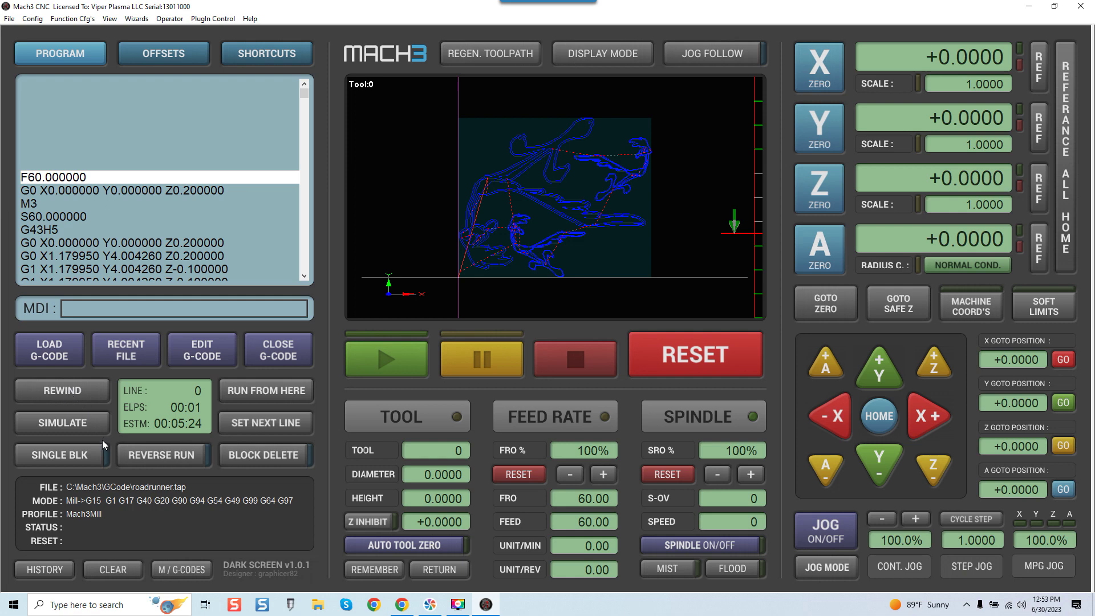
# Step: Run roadrunner.tap briefly, stop, rewind, zero the axes, then bring up the DarkScreen forum topic
pyautogui.click(375, 367)
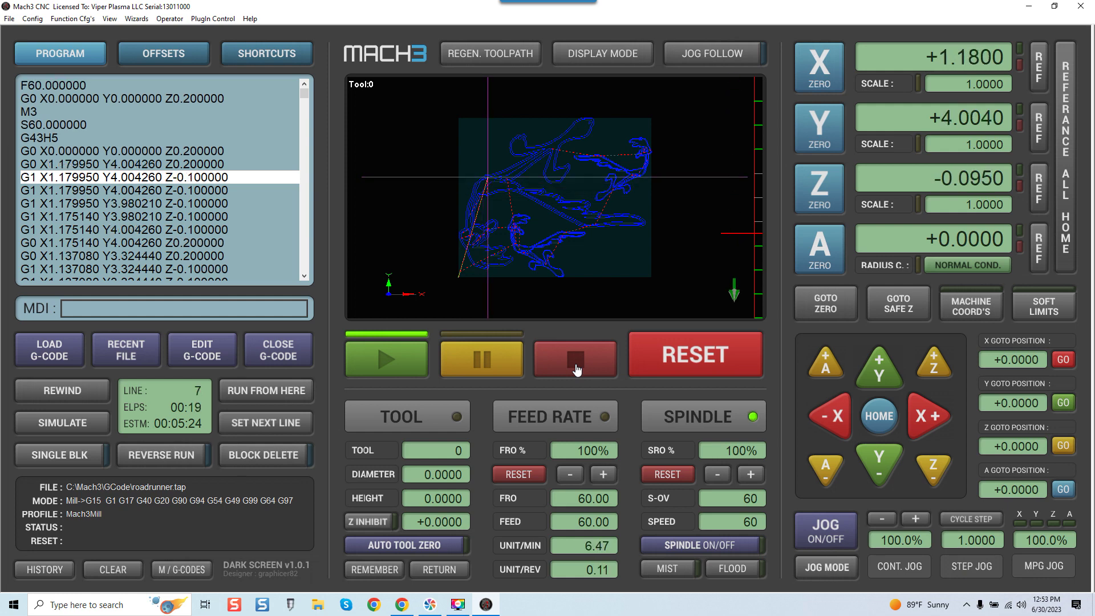
pyautogui.click(577, 369)
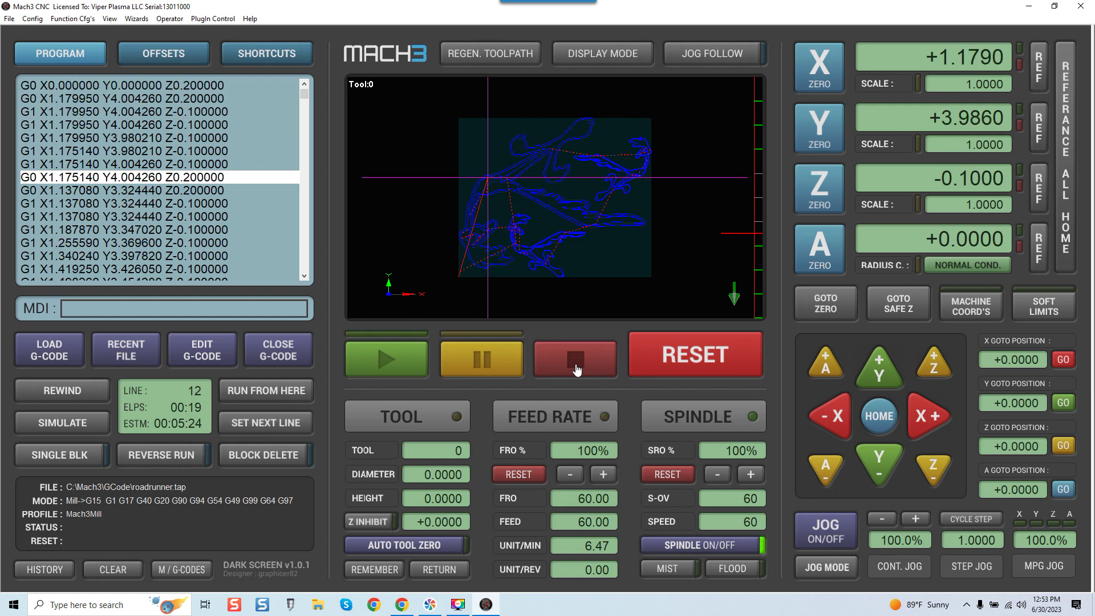
pyautogui.click(61, 391)
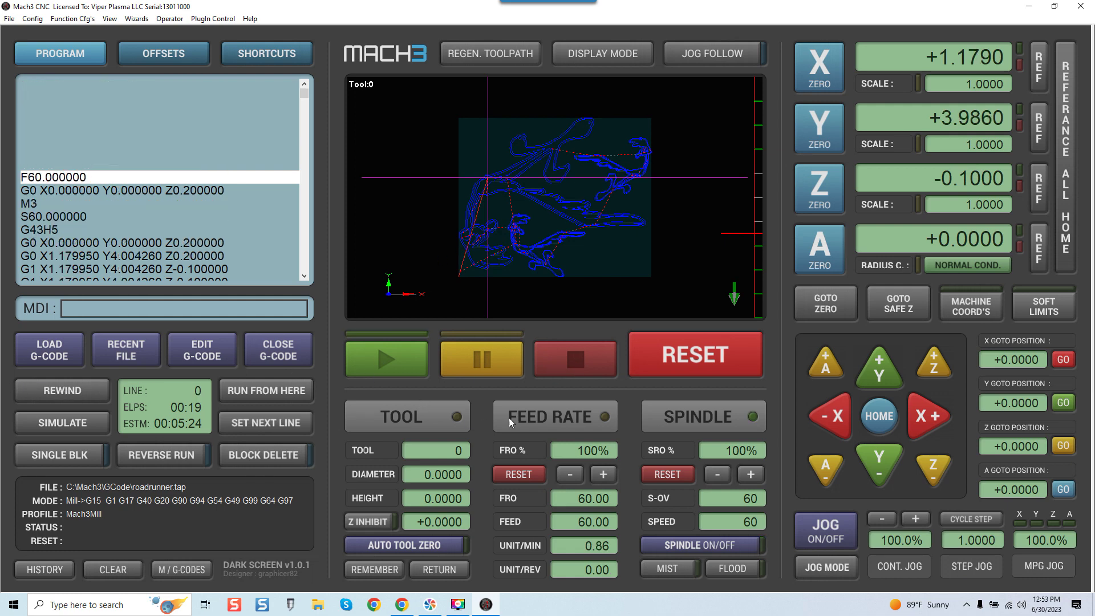
pyautogui.click(816, 308)
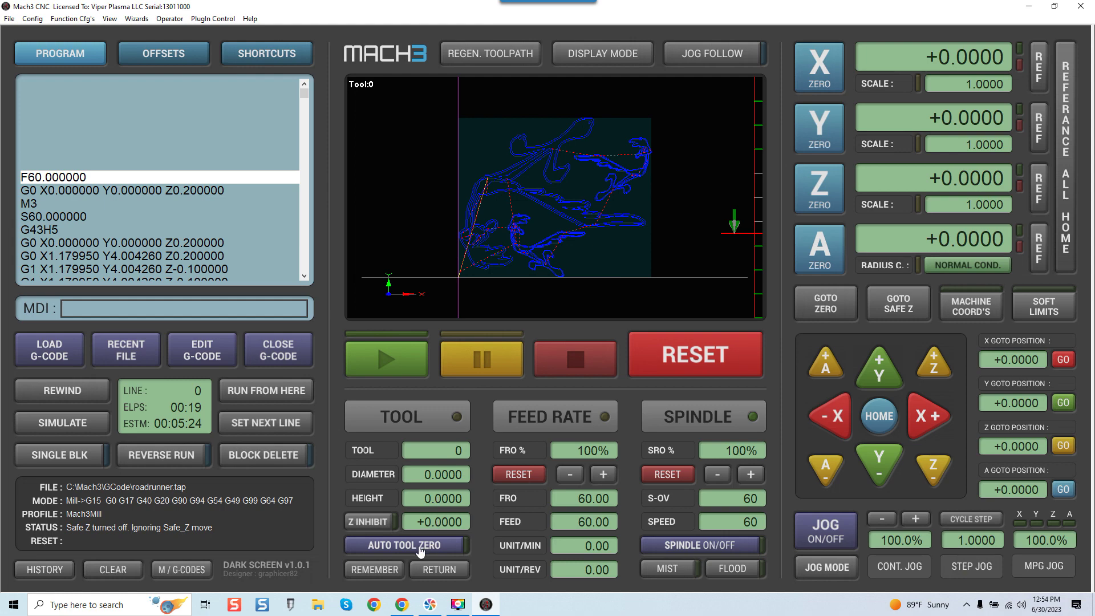
pyautogui.click(406, 606)
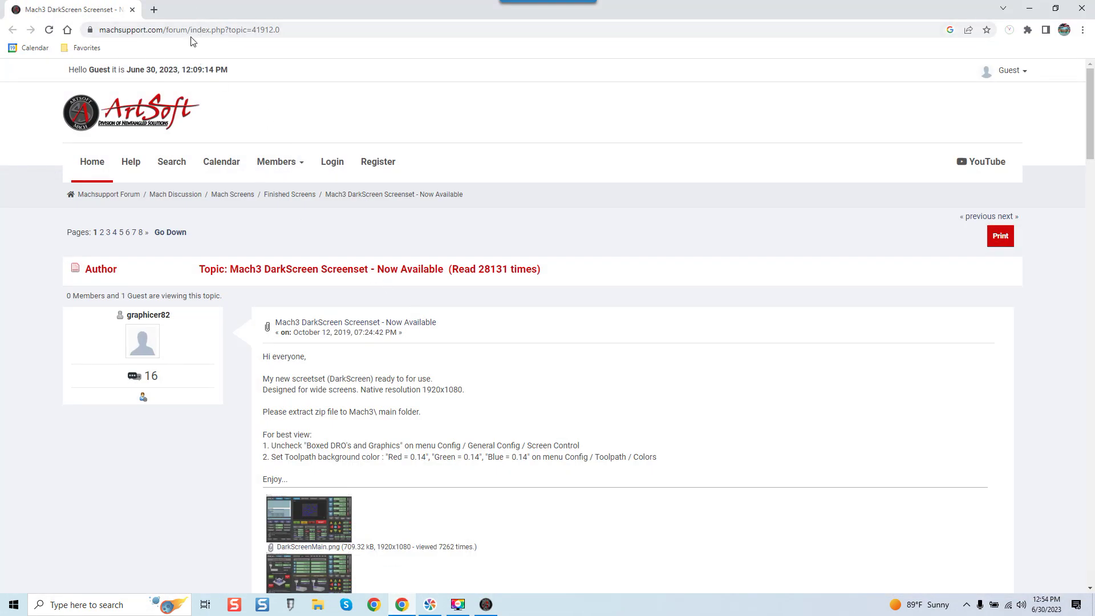
# Step: Scroll through the DarkScreen forum post's install notes and download attachments
pyautogui.scroll(-2, 395, 315)
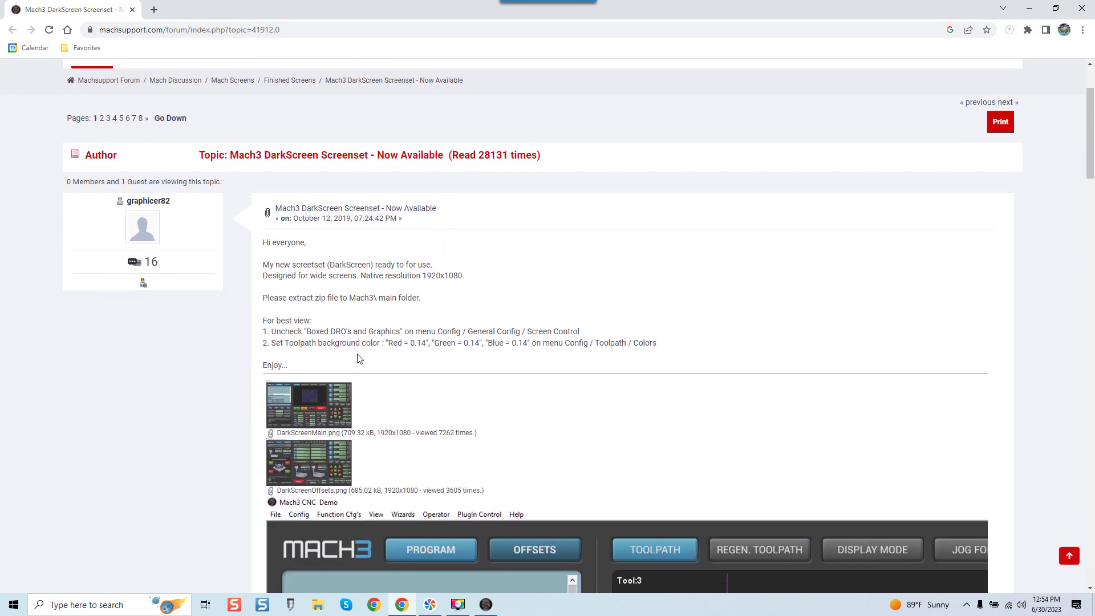
pyautogui.scroll(-10, 359, 358)
pyautogui.scroll(-13, 359, 359)
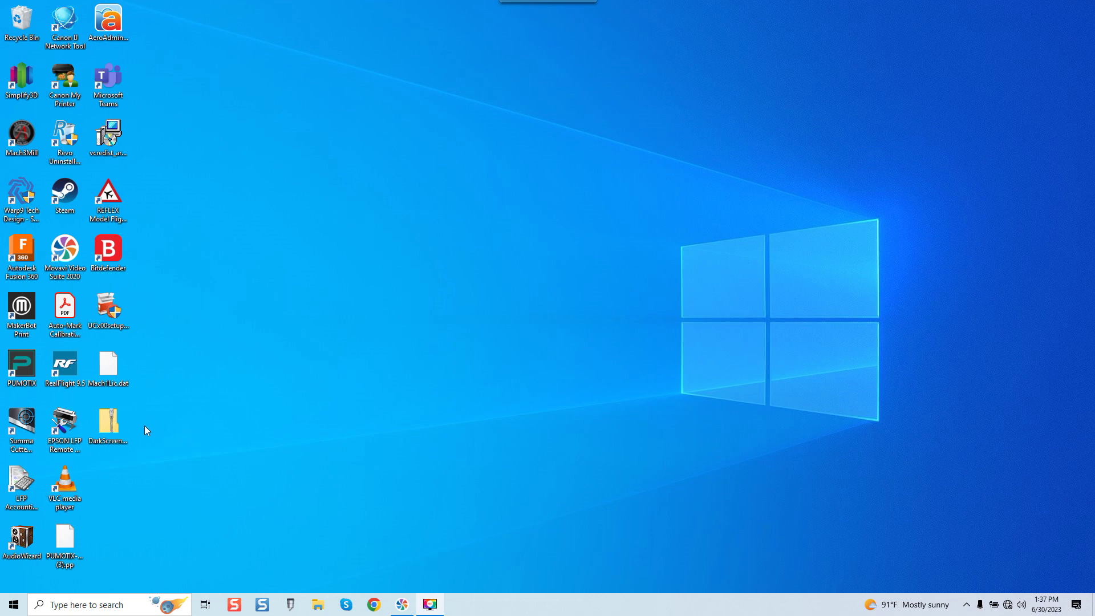
# Step: Copy the Bitmaps folder and DarkScreen.set from the DarkScreen zip, then go to the C: drive
pyautogui.doubleClick(111, 435)
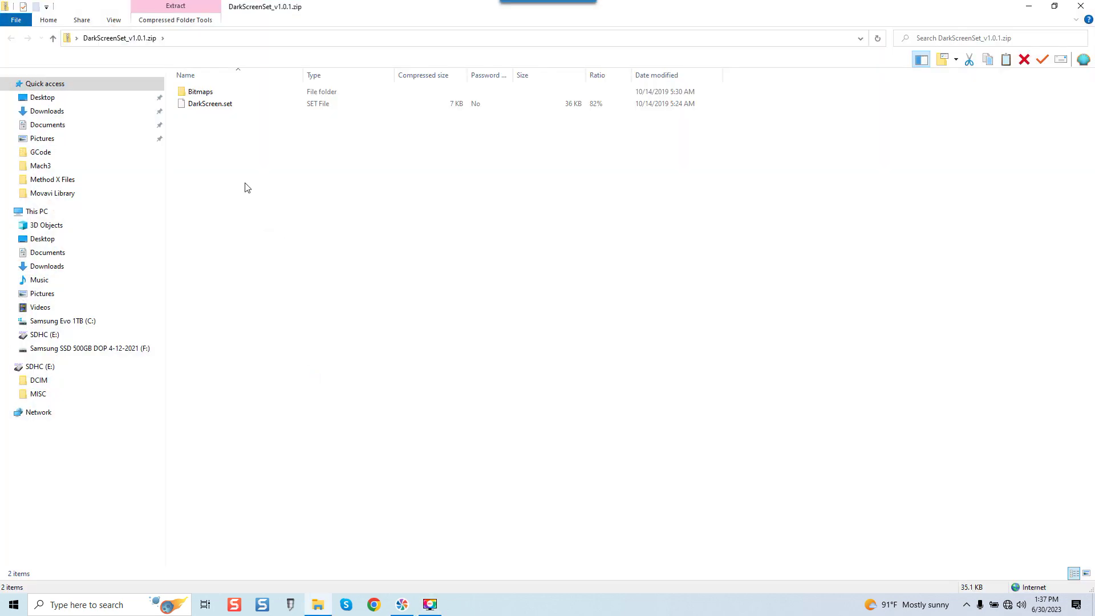
pyautogui.click(209, 97)
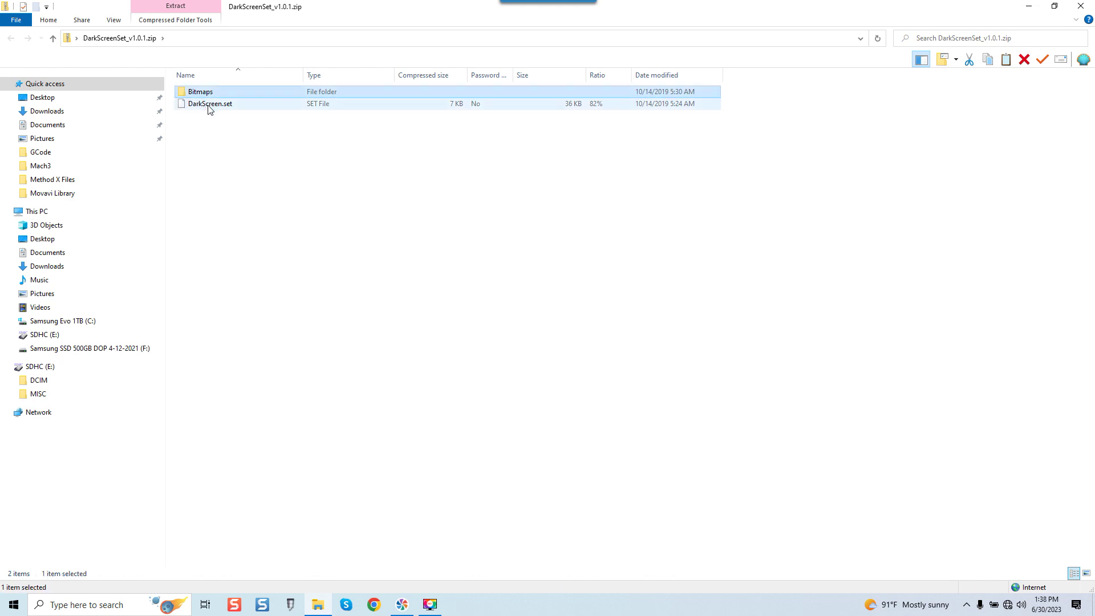
pyautogui.keyDown('shift'); pyautogui.click(209, 105); pyautogui.keyUp('shift')
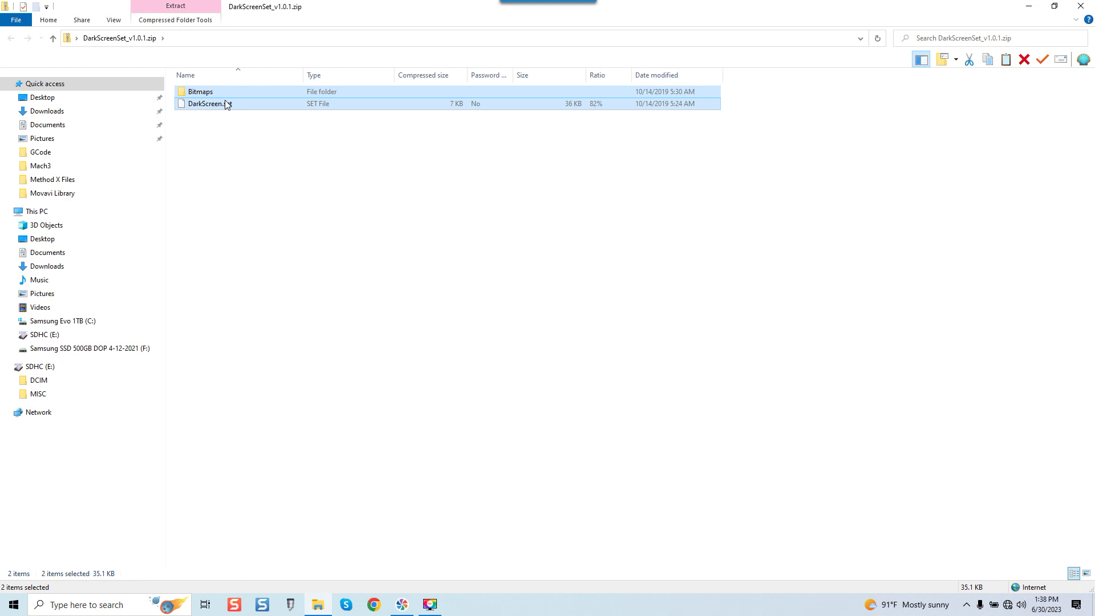
pyautogui.rightClick(239, 104)
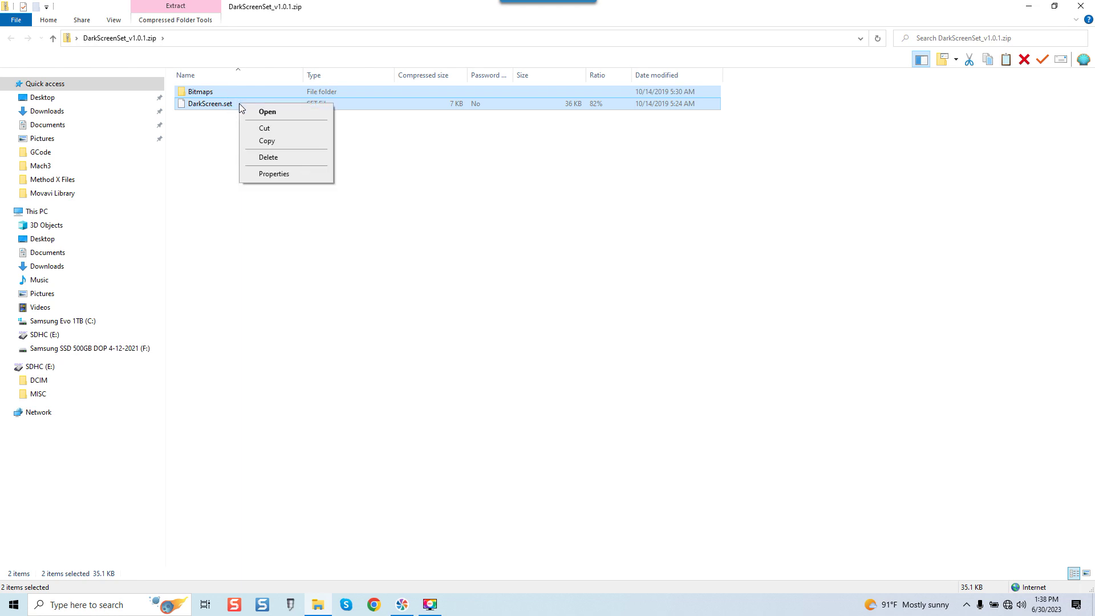
pyautogui.click(267, 142)
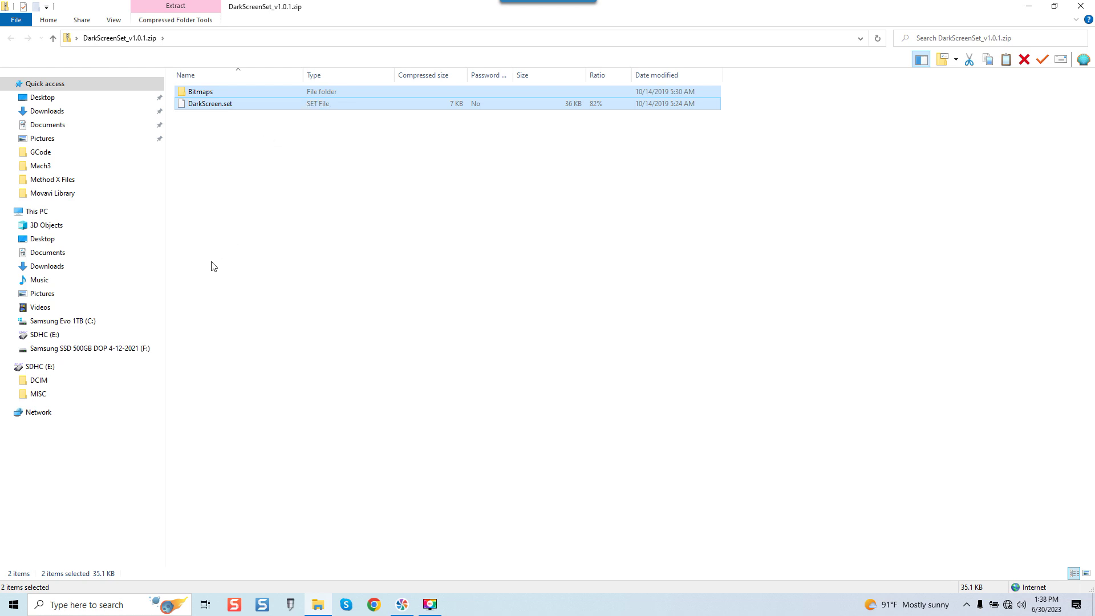
pyautogui.click(105, 322)
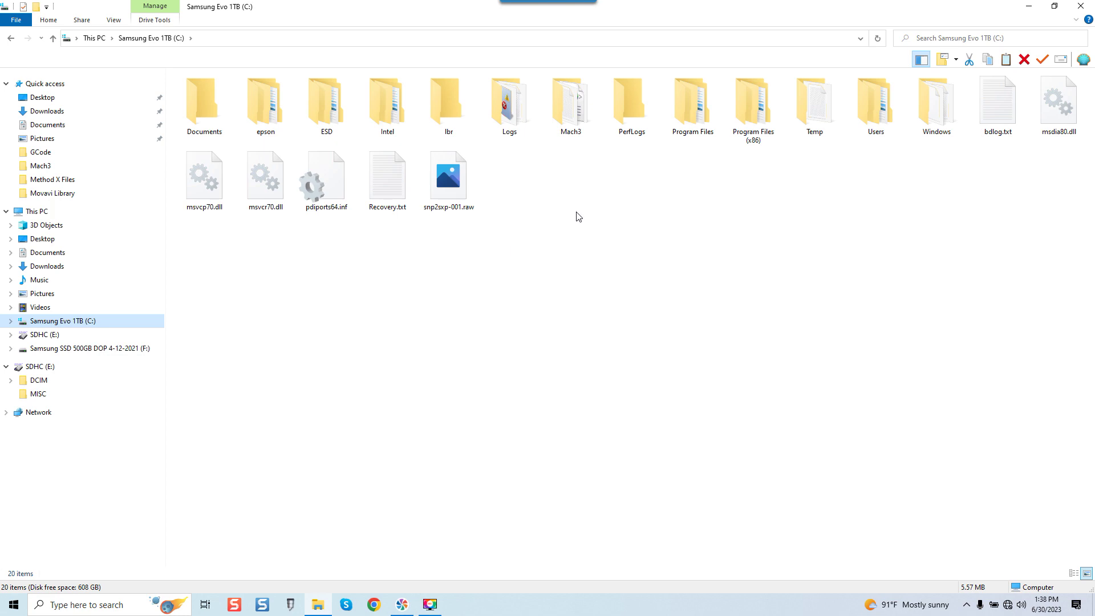
# Step: Paste Bitmaps and DarkScreen.set into C:\Mach3, replacing the existing files, then close the folder window
pyautogui.doubleClick(576, 118)
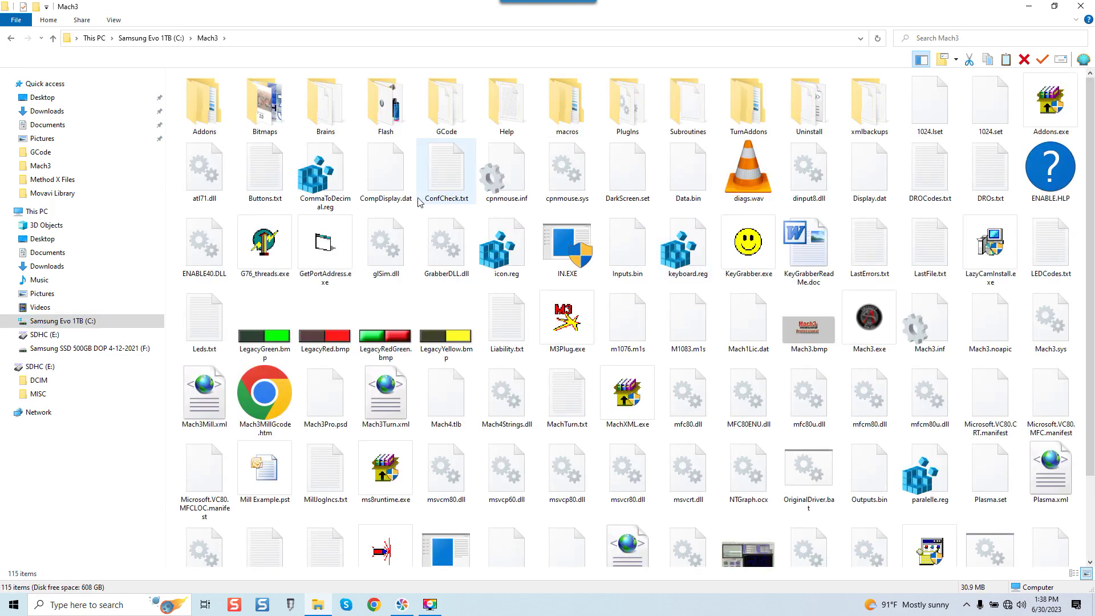
pyautogui.rightClick(357, 142)
pyautogui.click(385, 220)
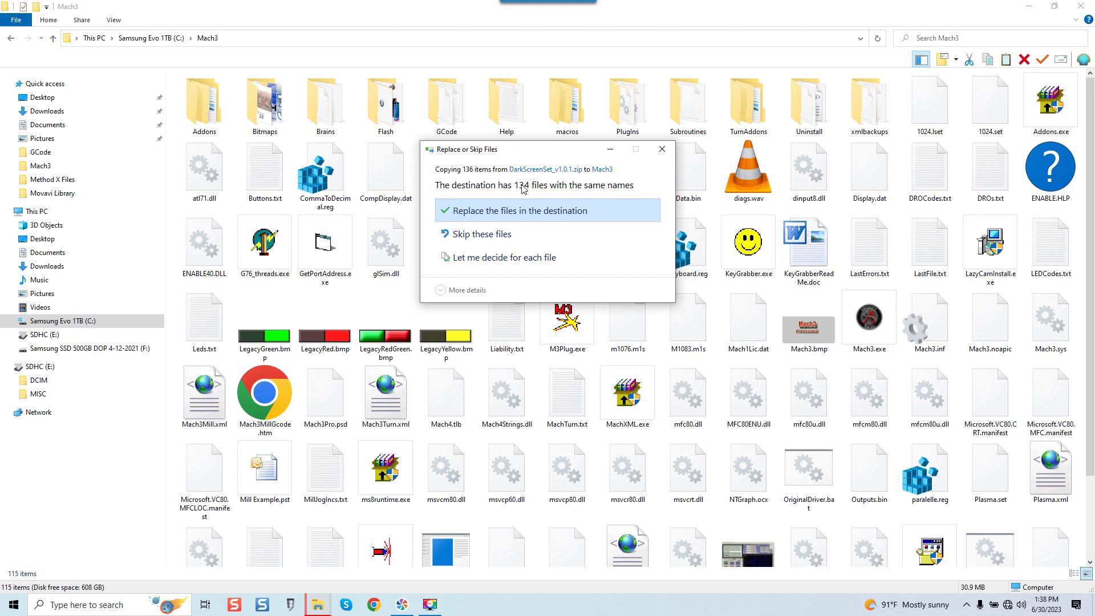
pyautogui.click(499, 212)
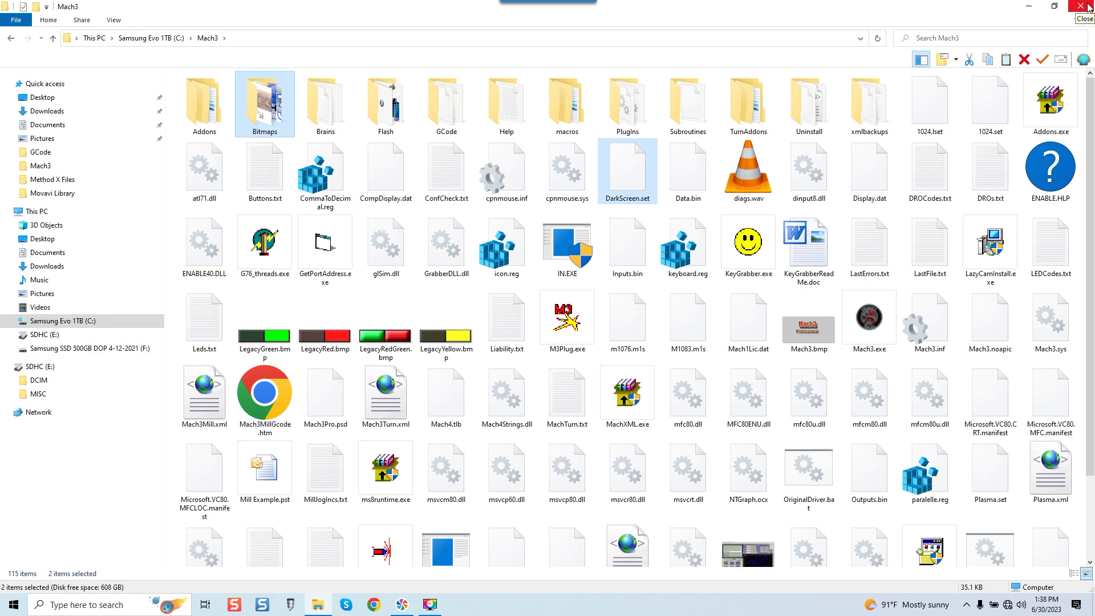
pyautogui.click(1088, 7)
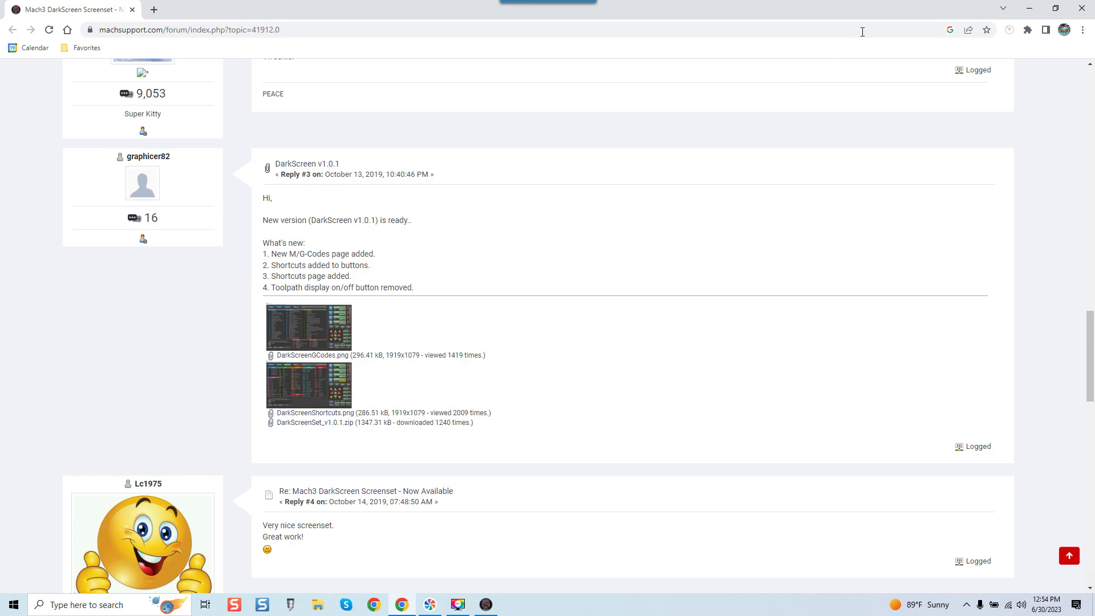
# Step: Return to Mach3 and turn off Boxed DRO's and Graphics in General Config
pyautogui.click(1028, 6)
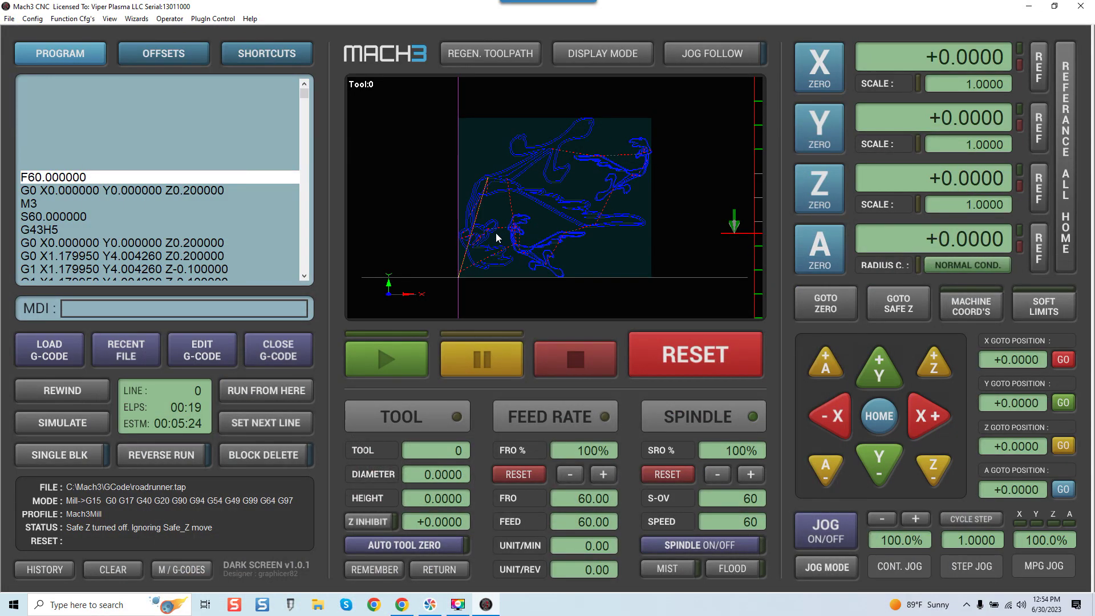
pyautogui.click(33, 18)
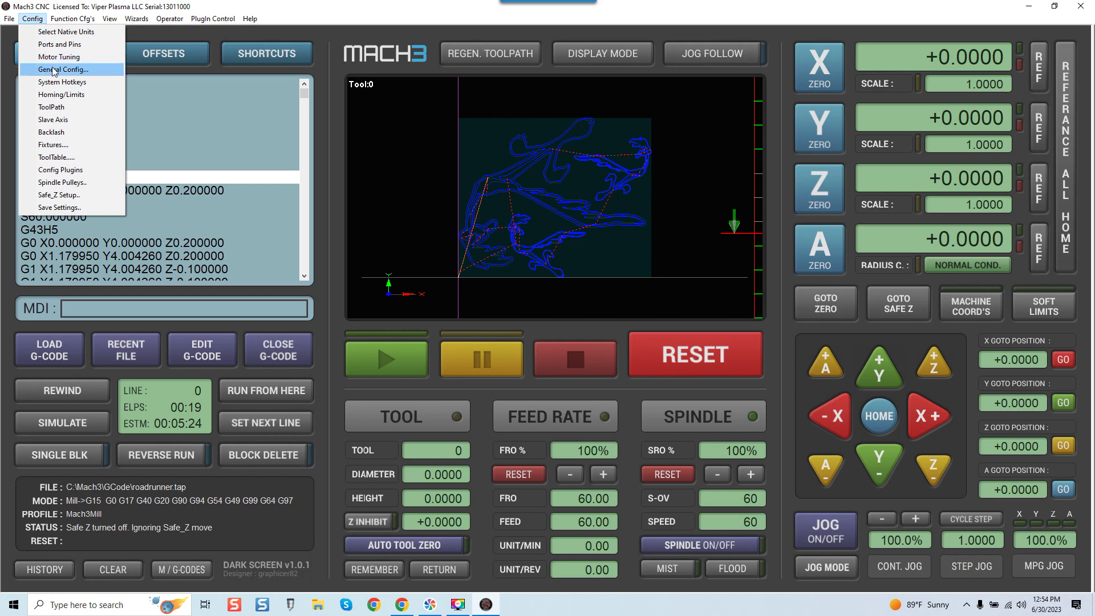
pyautogui.click(60, 69)
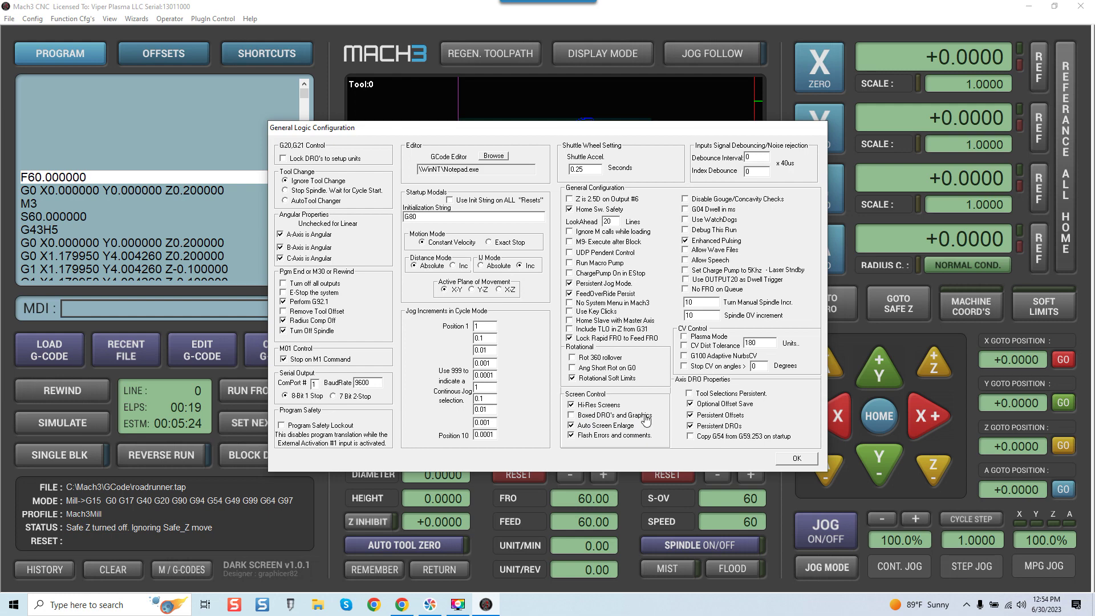
pyautogui.click(796, 459)
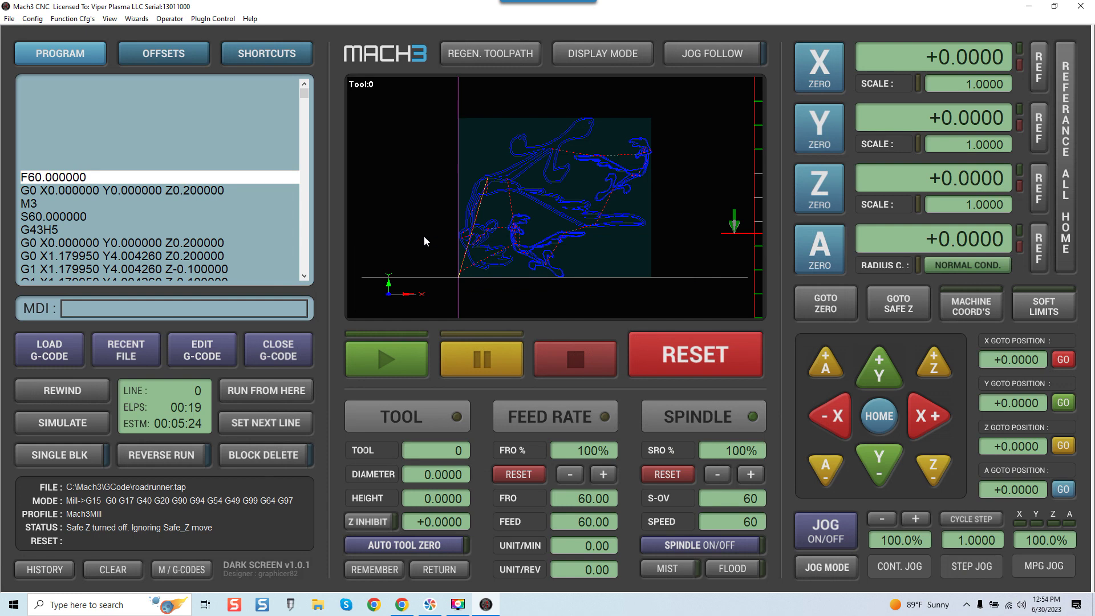
pyautogui.click(109, 20)
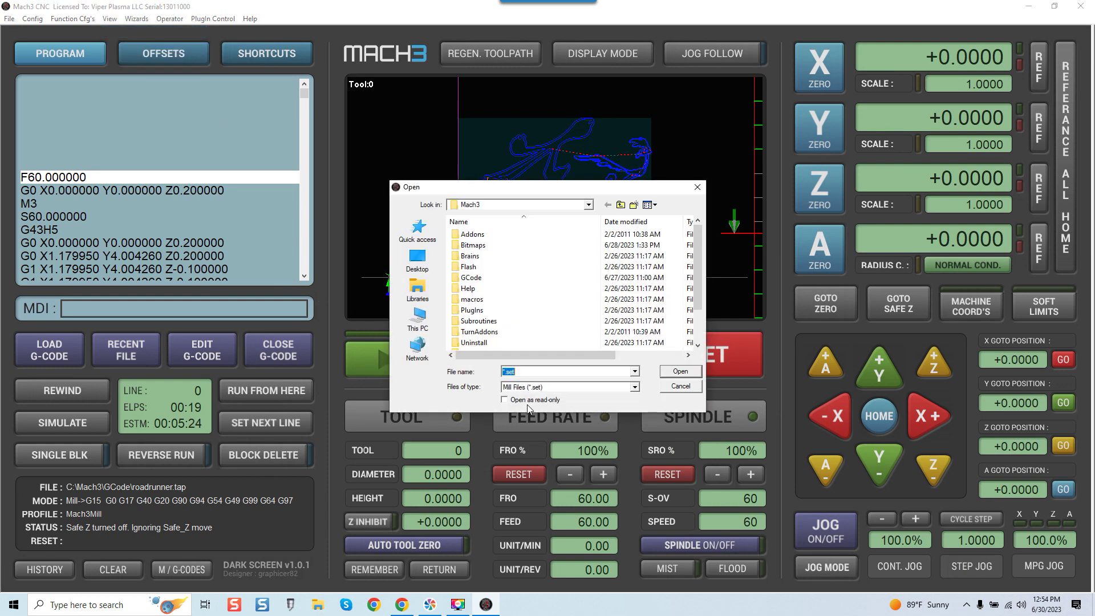
pyautogui.scroll(-2, 540, 312)
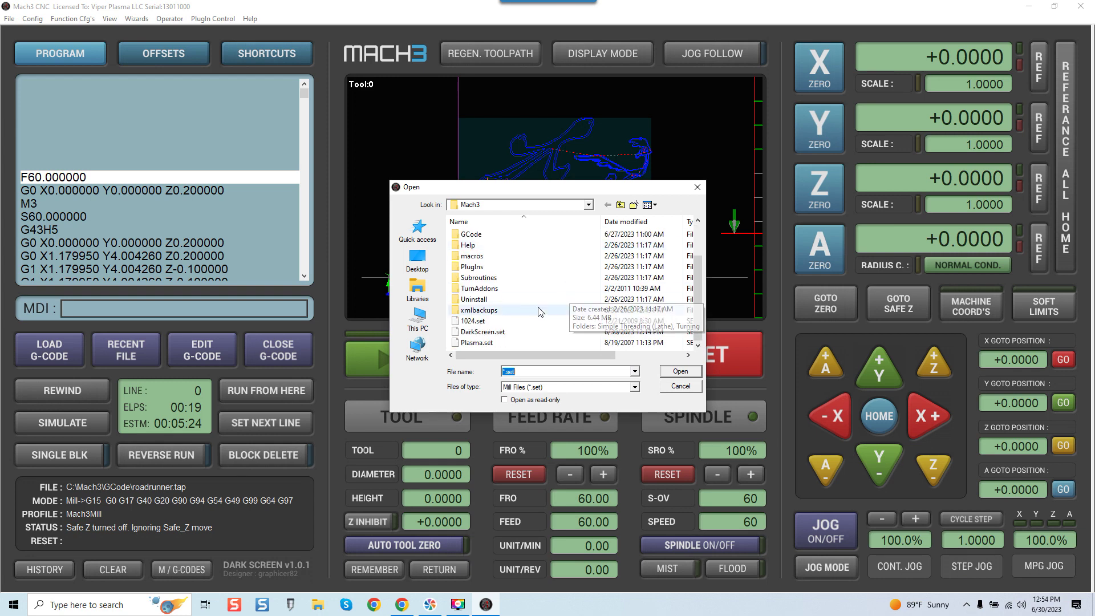
pyautogui.click(485, 320)
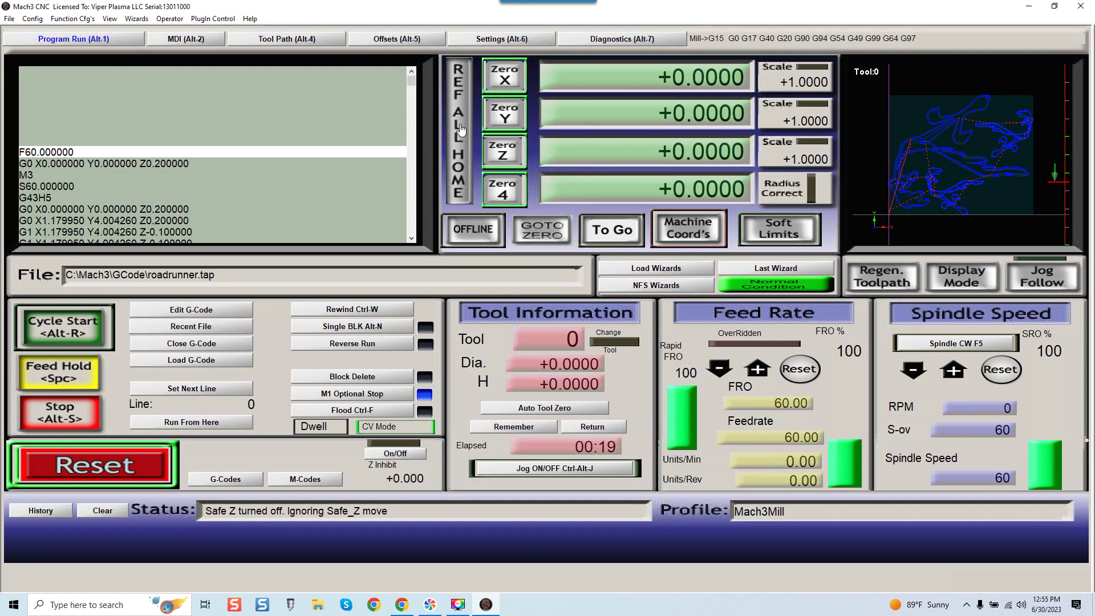
pyautogui.click(625, 40)
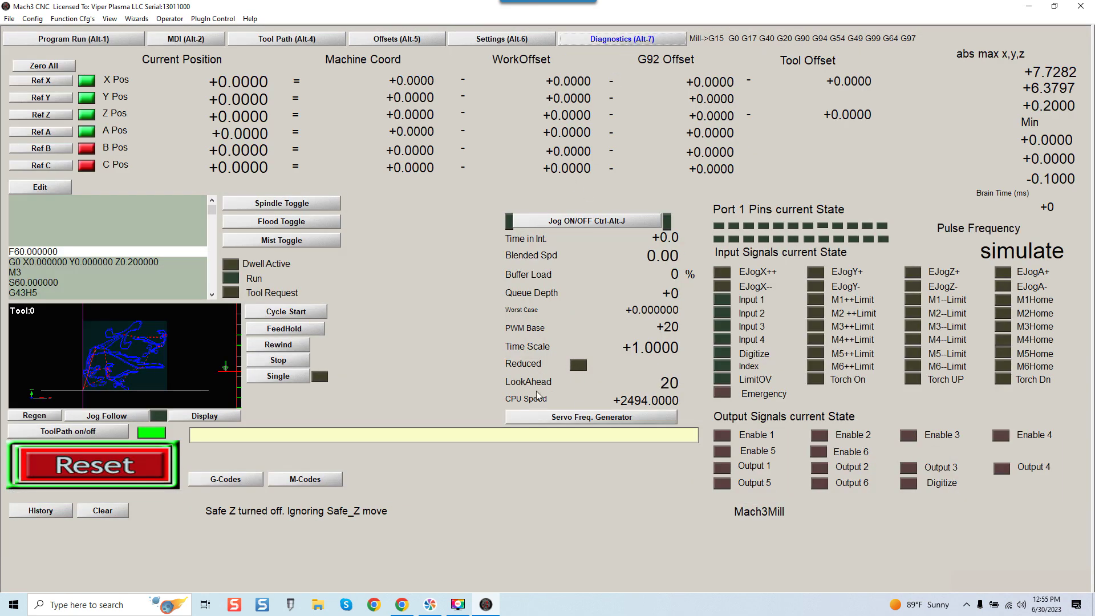
pyautogui.click(86, 38)
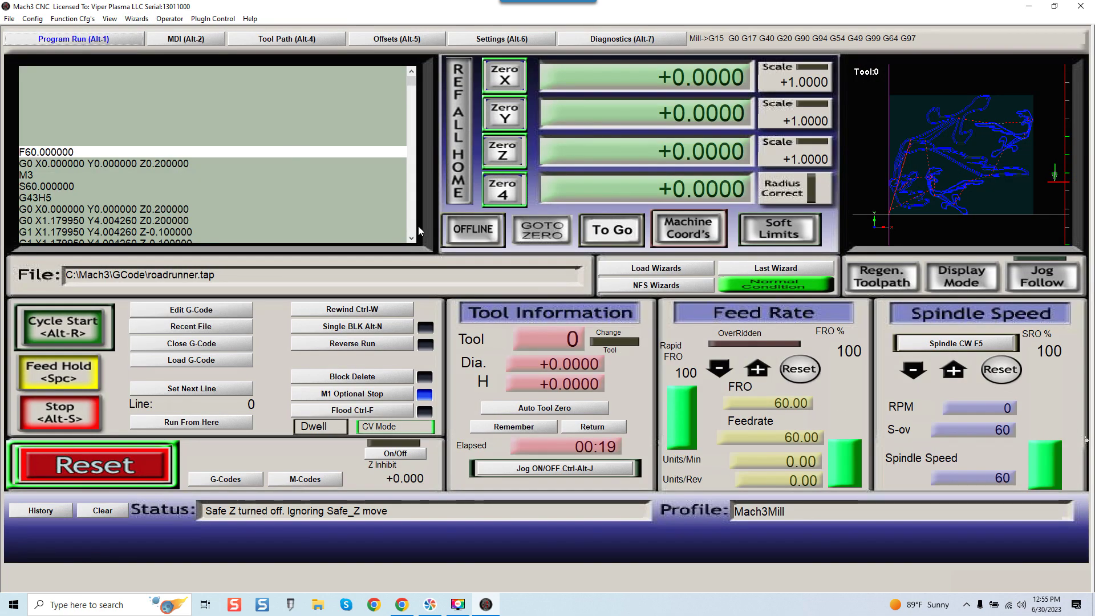
pyautogui.click(111, 19)
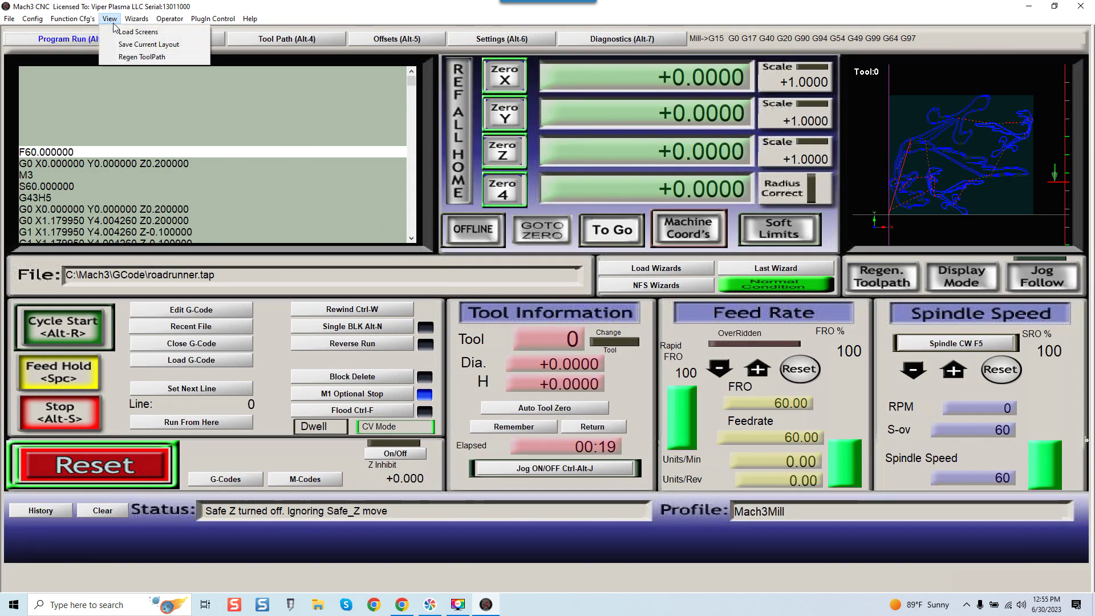
pyautogui.click(120, 32)
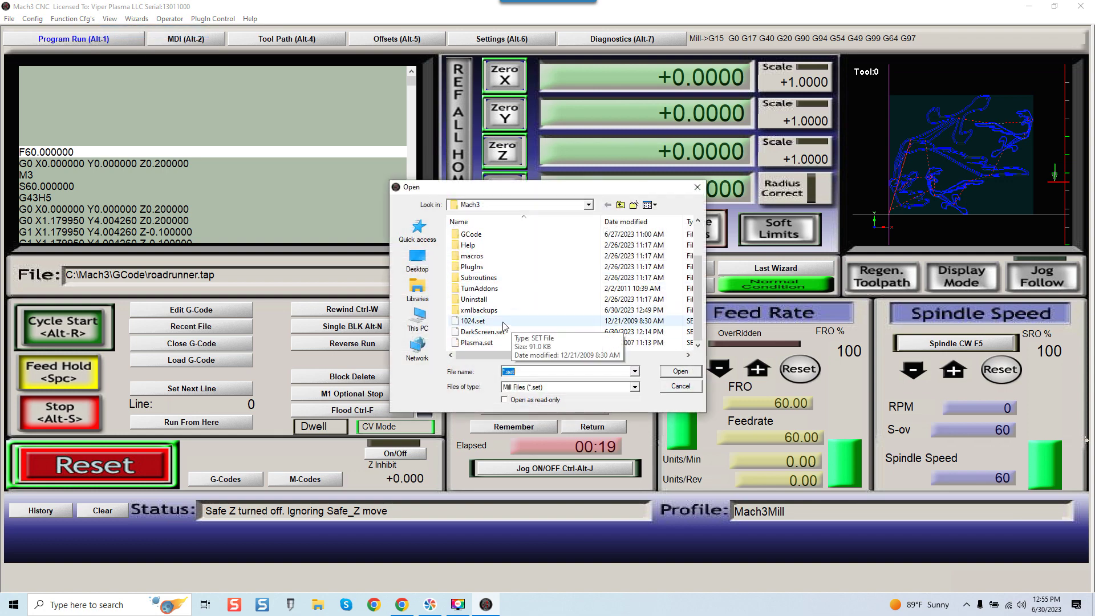
pyautogui.click(496, 332)
pyautogui.click(679, 371)
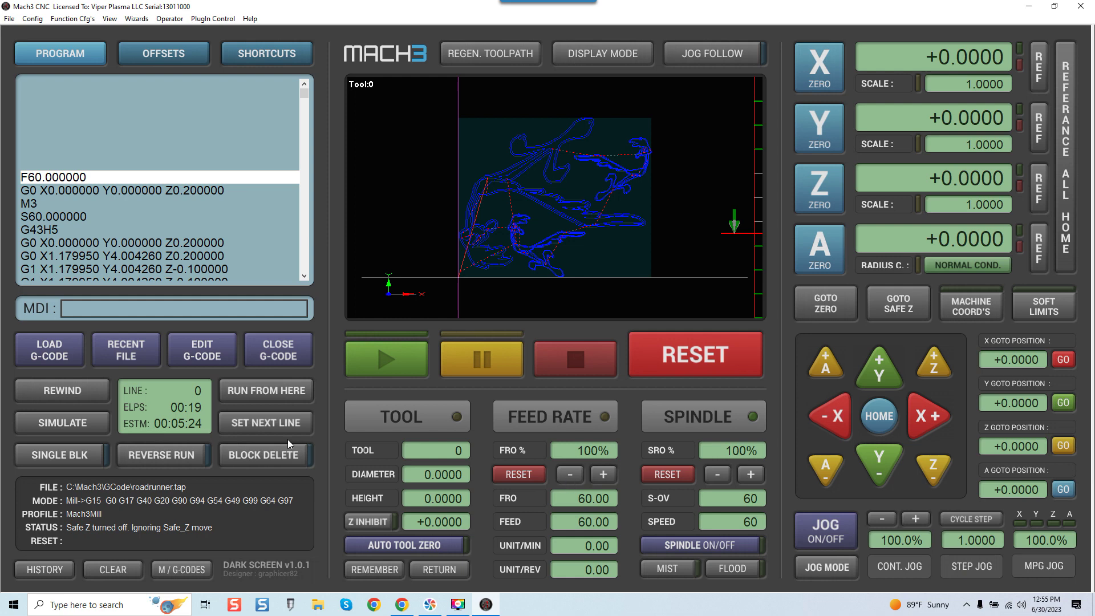
# Step: Close the roadrunner G-code file, then check the Dark Screen Offsets and Program pages
pyautogui.click(266, 357)
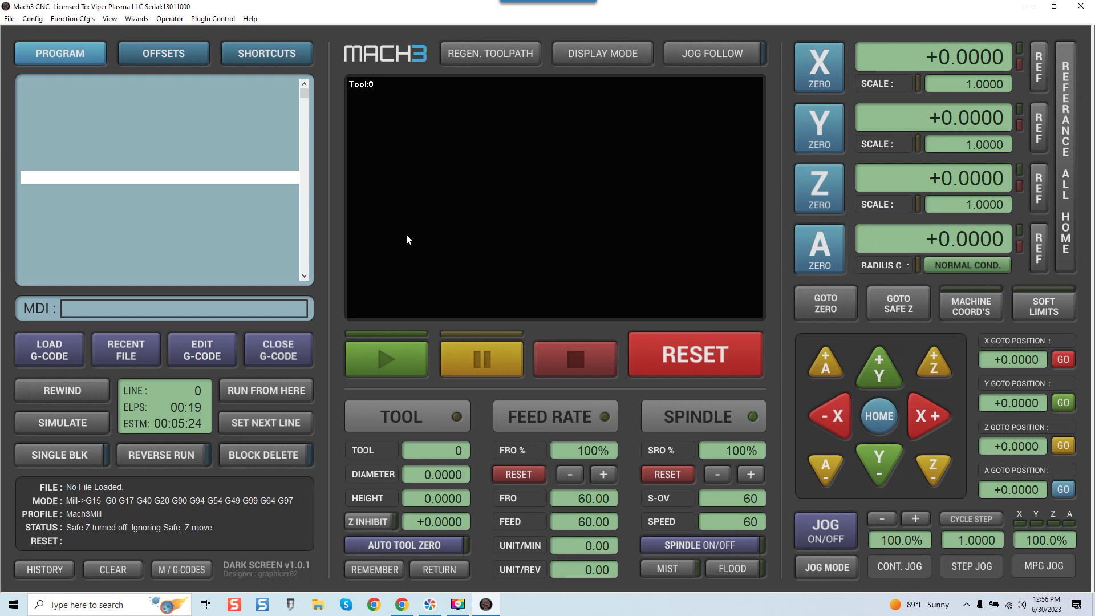
pyautogui.click(162, 56)
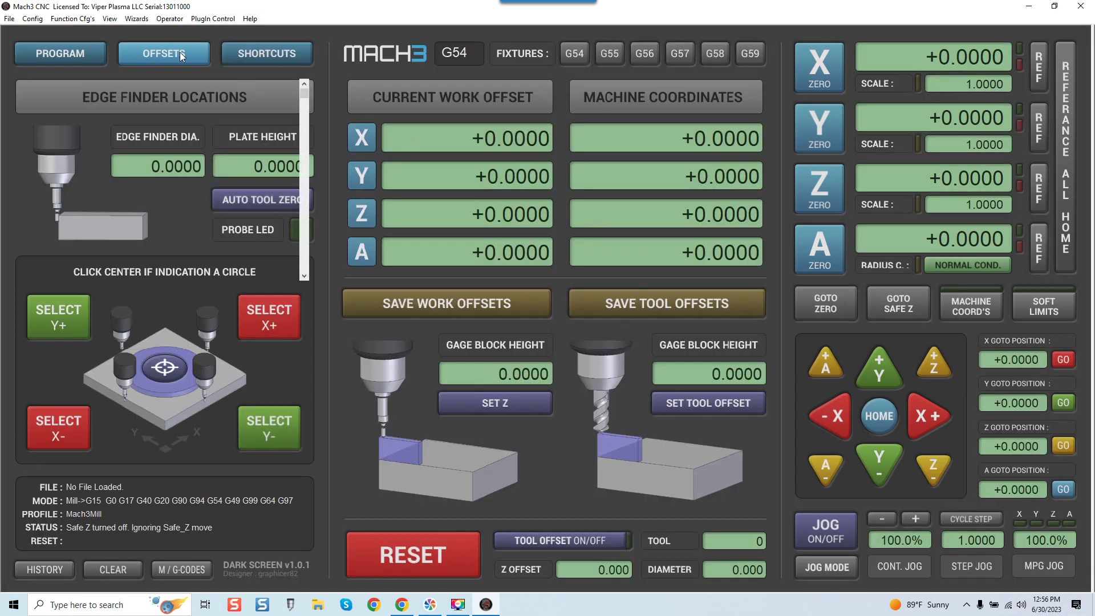
pyautogui.click(89, 61)
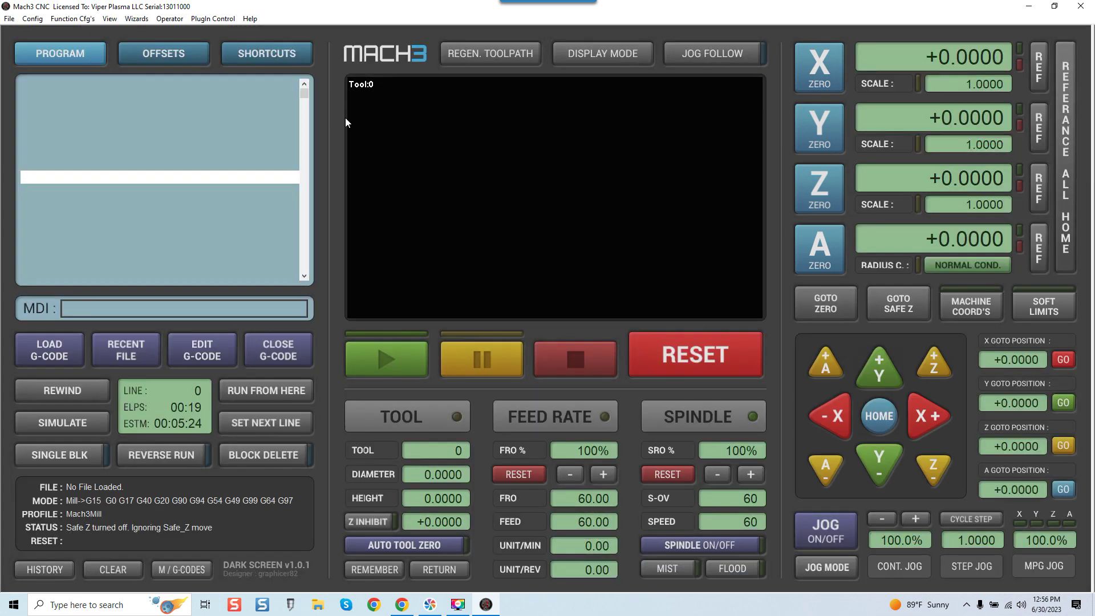